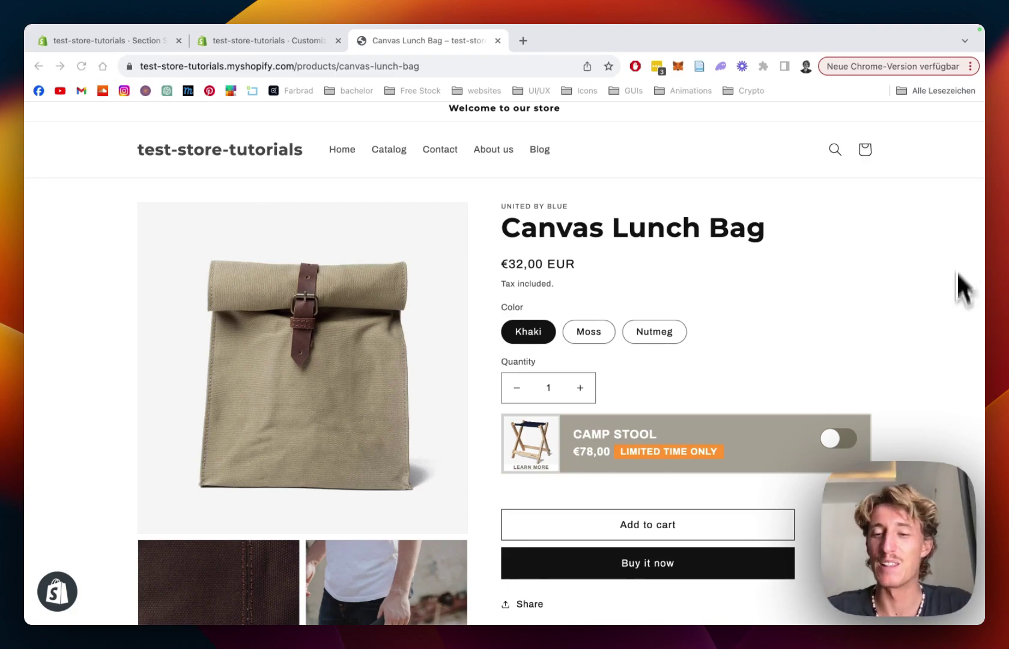
Step: Add the Canvas Lunch Bag with the Camp Stool to the cart, check it, then switch to Section Store
{"action": "scroll", "coordinate": [838, 349], "scroll_direction": "down", "scroll_amount": 1}
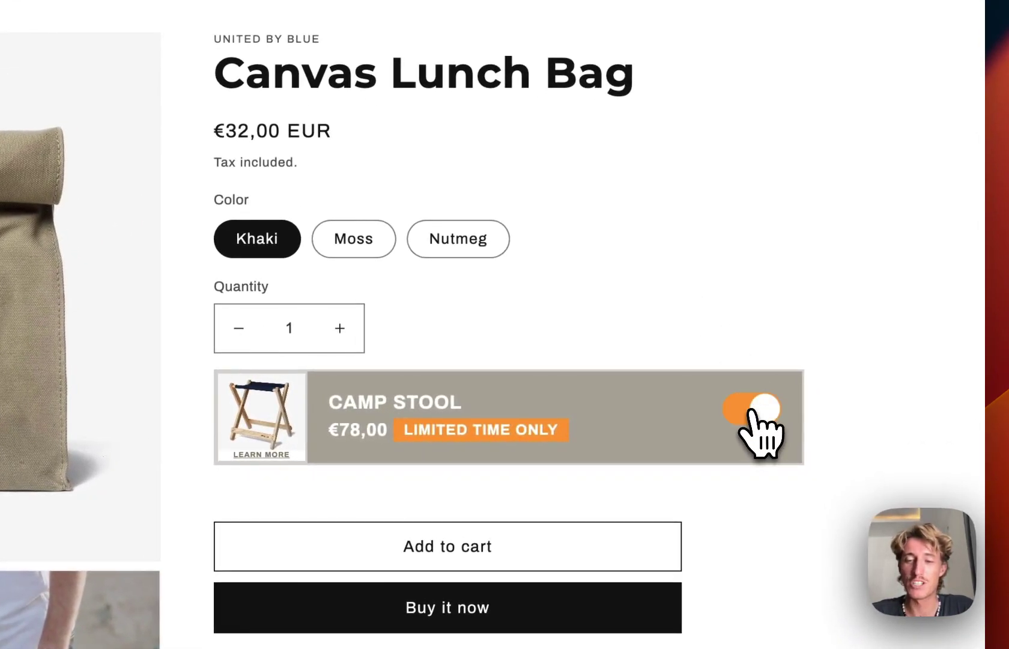
{"action": "scroll", "coordinate": [669, 258], "scroll_direction": "down", "scroll_amount": 2}
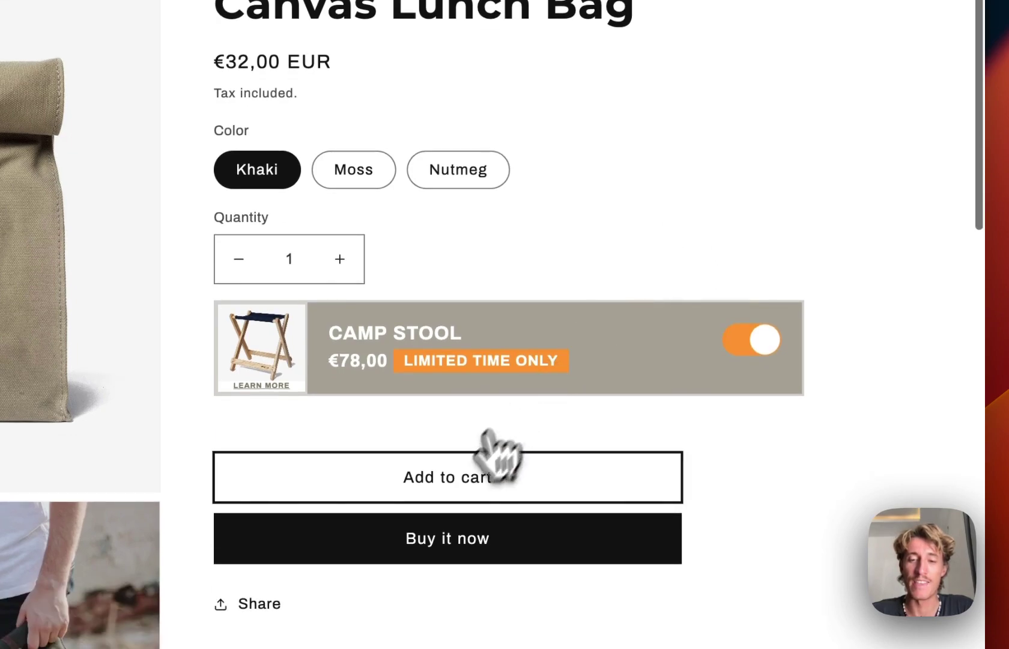
{"action": "left_click", "coordinate": [462, 484]}
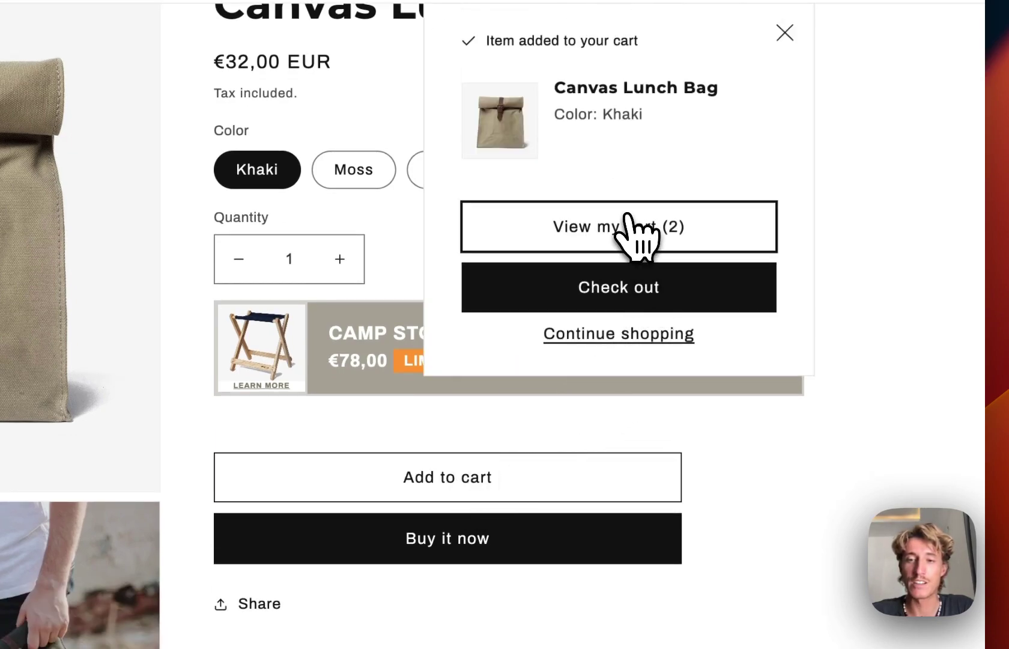
{"action": "left_click", "coordinate": [638, 231]}
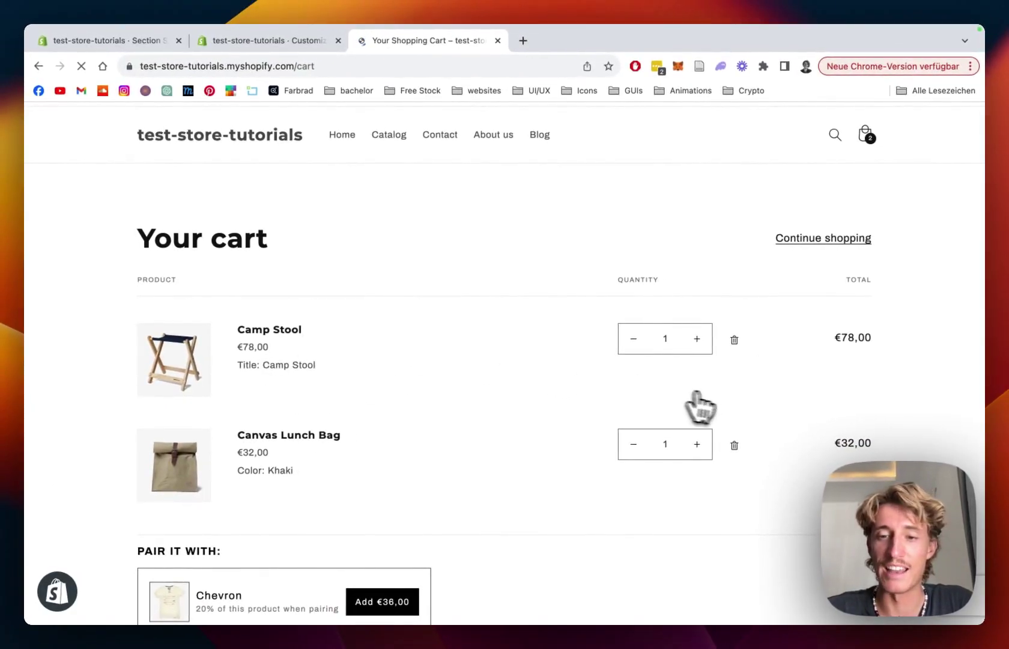
{"action": "left_click", "coordinate": [38, 66]}
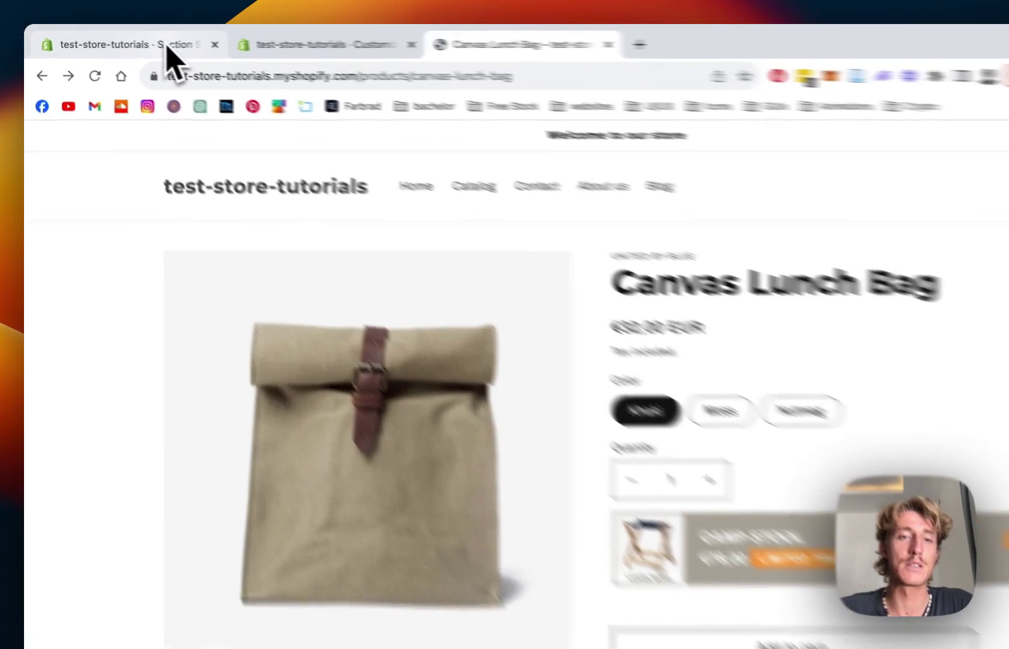
{"action": "left_click", "coordinate": [140, 41]}
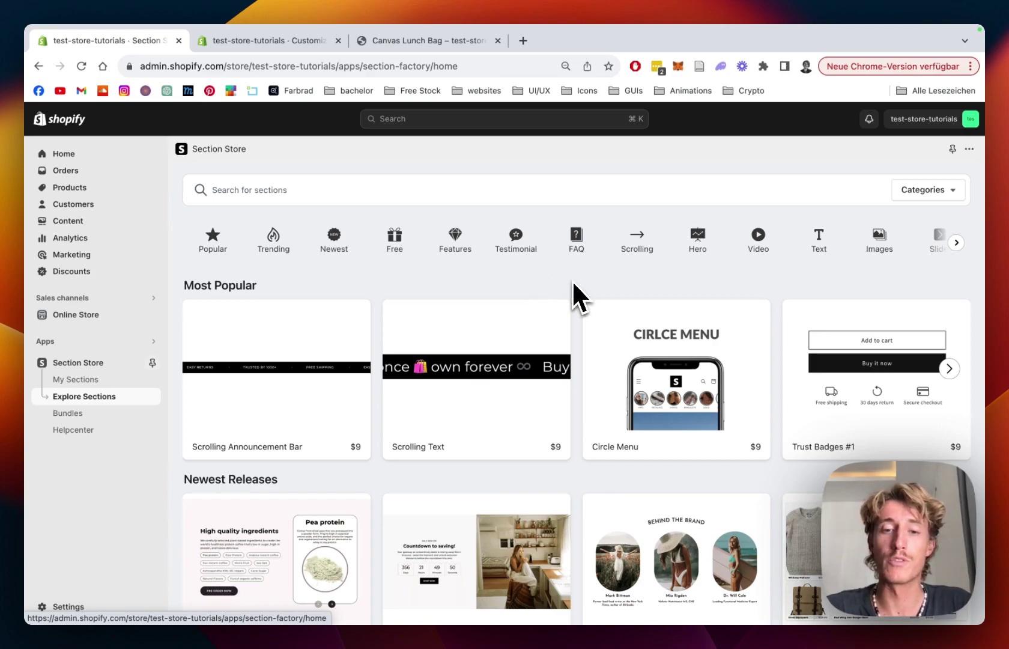
Step: Search the section catalogue for 'produ' and open the Product Addons #2 preview
{"action": "scroll", "coordinate": [572, 280], "scroll_direction": "down", "scroll_amount": 2}
{"action": "scroll", "coordinate": [572, 280], "scroll_direction": "up", "scroll_amount": 2}
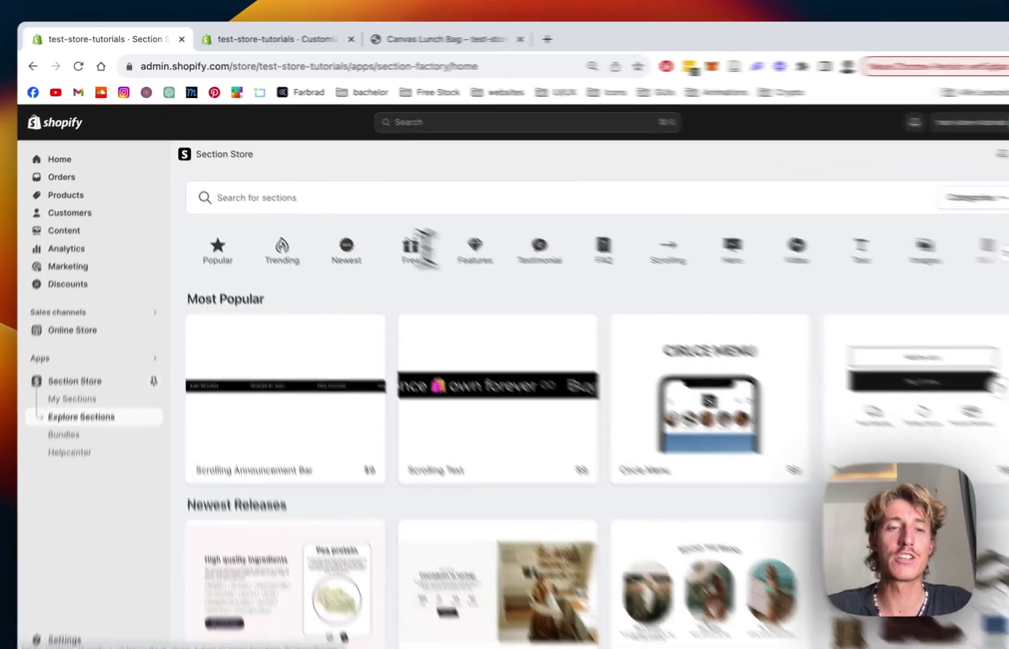
{"action": "left_click", "coordinate": [318, 190]}
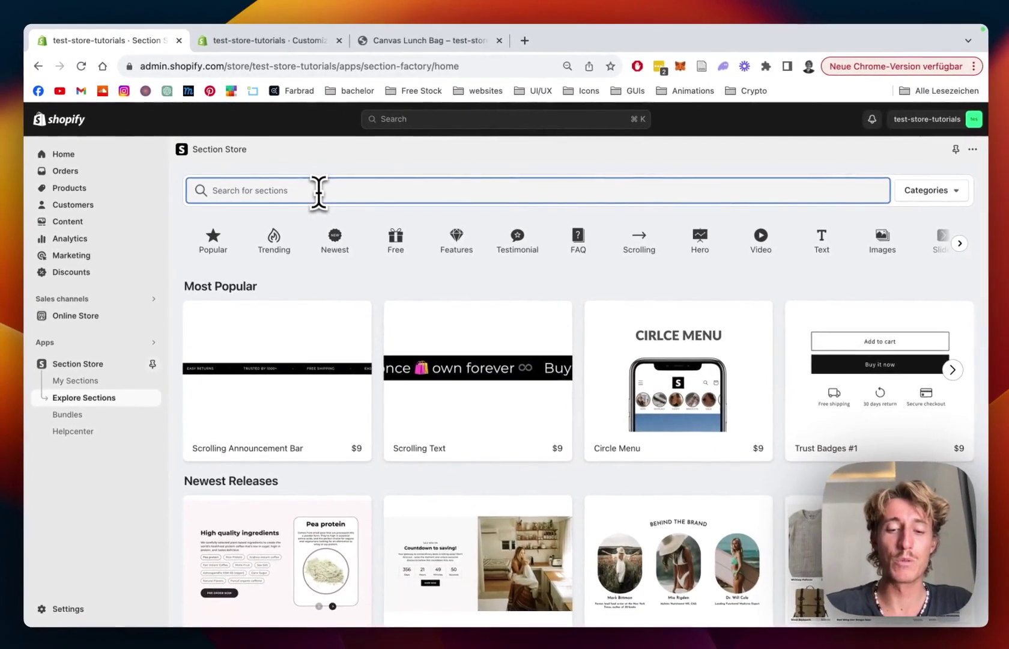
{"action": "type", "text": "produ"}
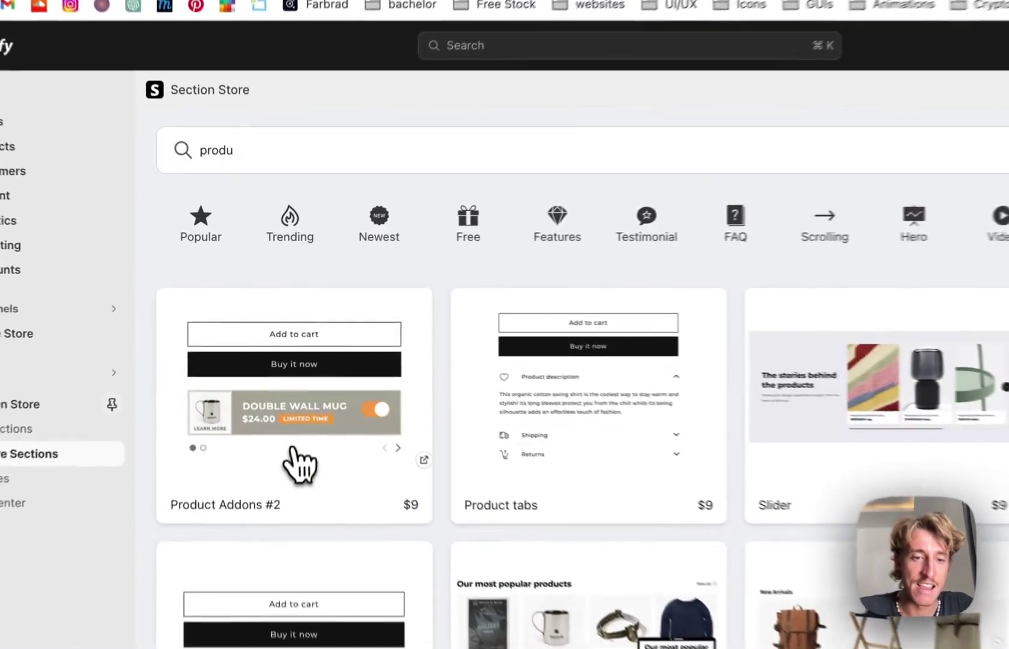
{"action": "left_click", "coordinate": [274, 369]}
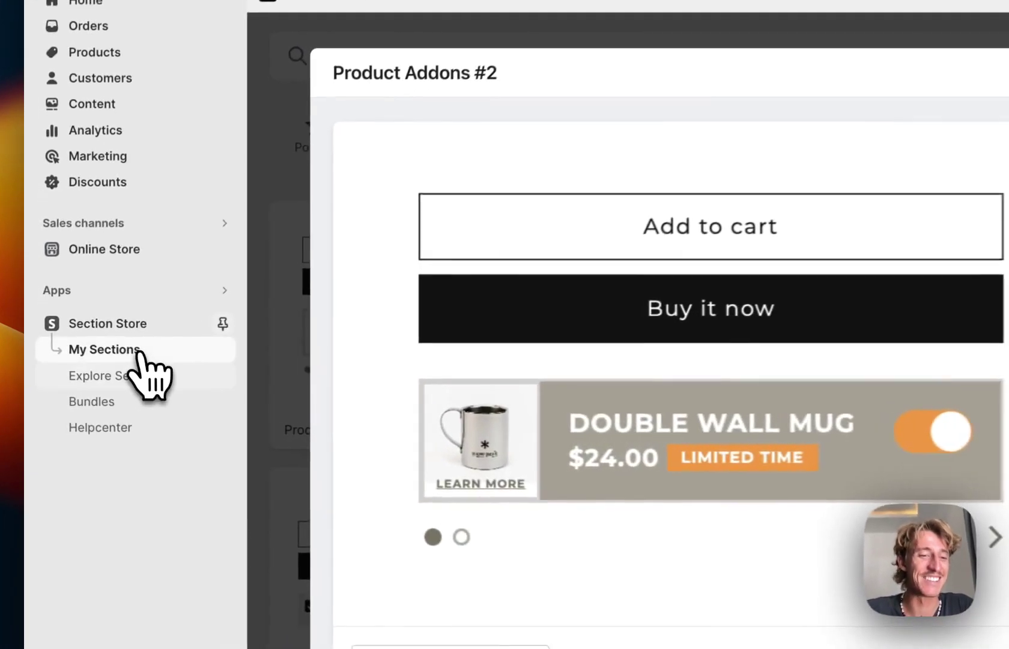
Step: In My Sections, check Product Addons #2's theme list, then list themes available to customize
{"action": "left_click", "coordinate": [96, 384]}
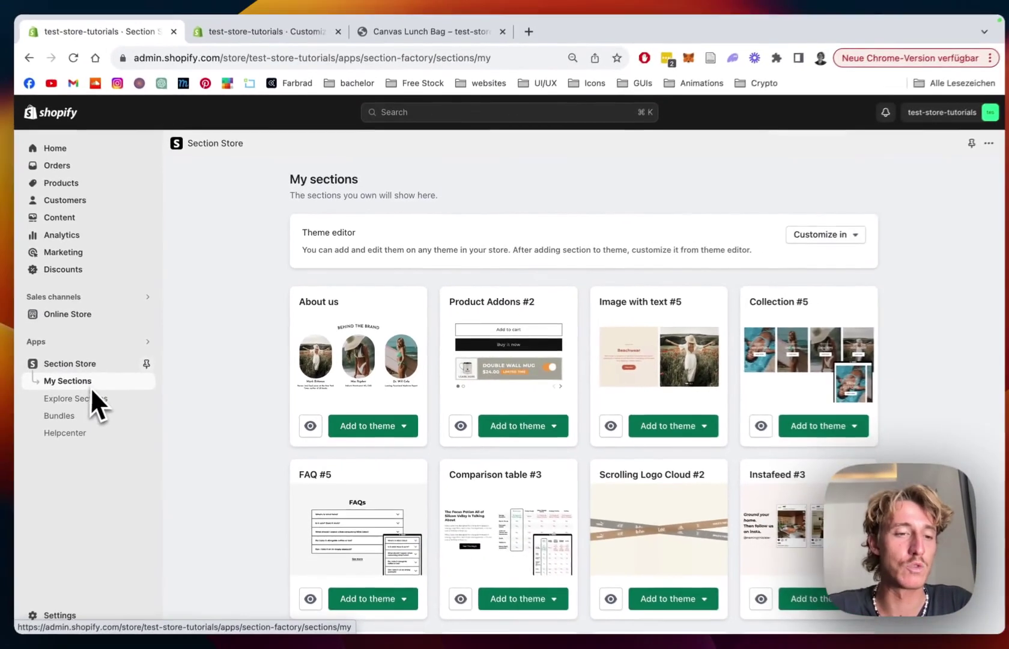
{"action": "scroll", "coordinate": [252, 272], "scroll_direction": "down", "scroll_amount": 1}
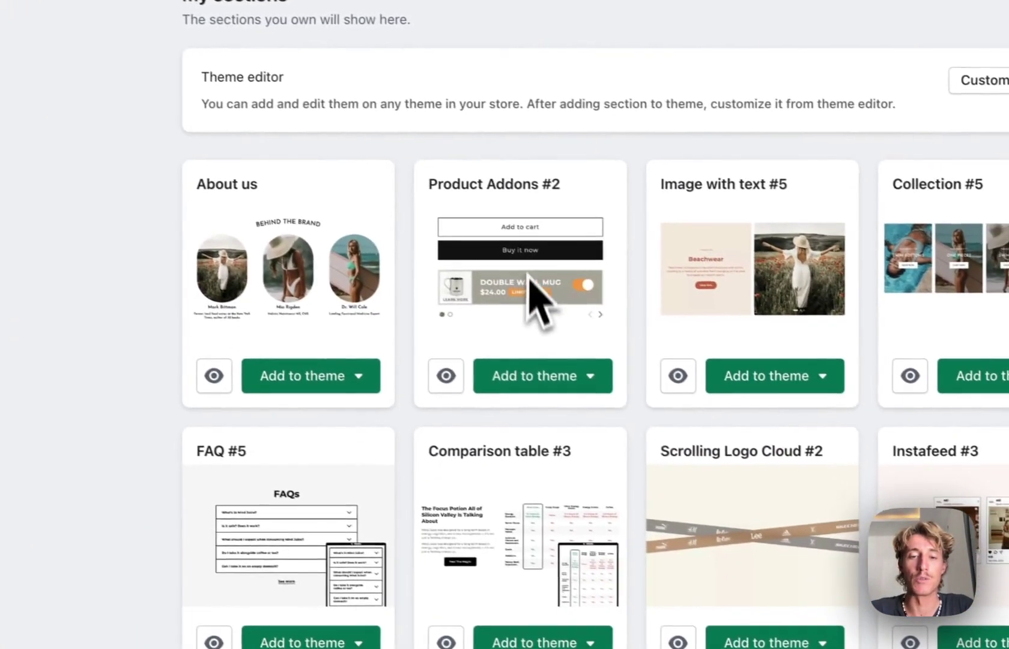
{"action": "left_click", "coordinate": [561, 377]}
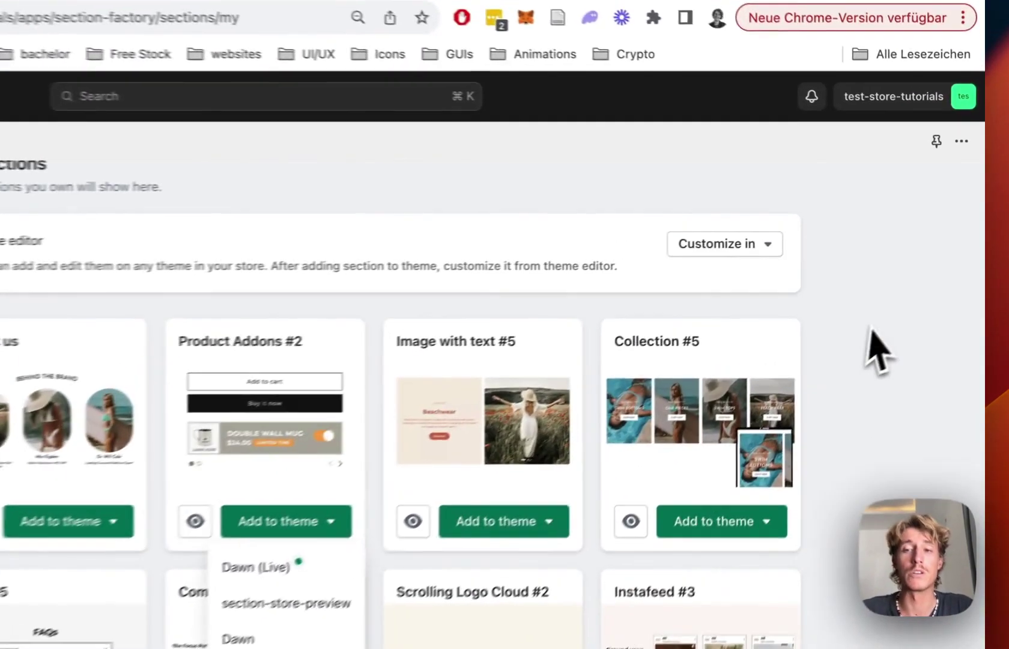
{"action": "left_click", "coordinate": [919, 285]}
{"action": "left_click", "coordinate": [811, 219]}
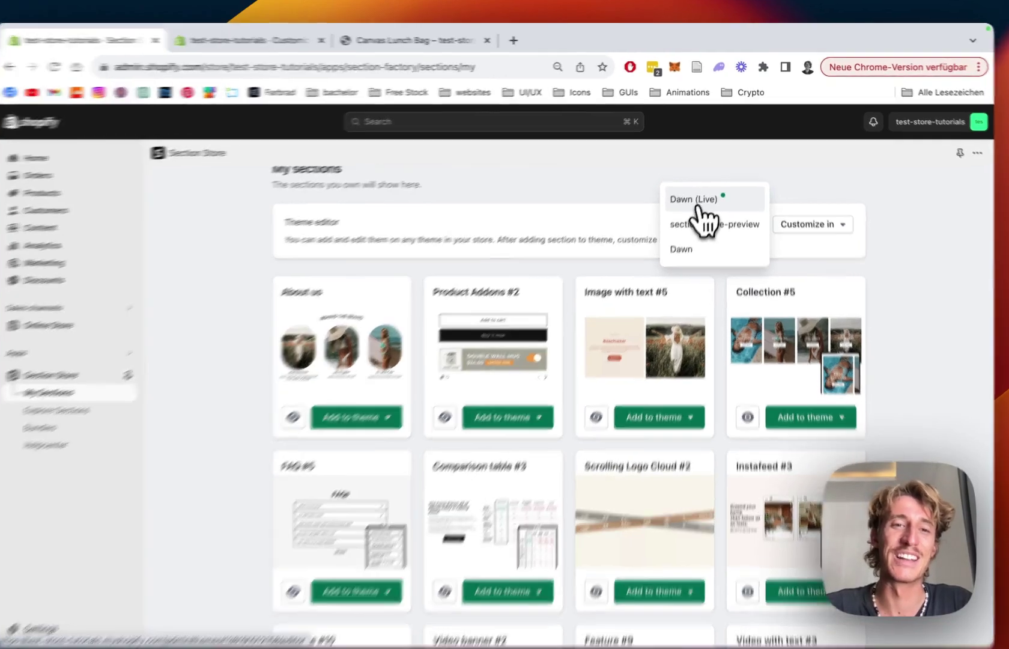
Step: In the live Dawn theme editor, delete and save out the old Product Addons #2, then search sections for 'pr'
{"action": "left_click", "coordinate": [700, 198]}
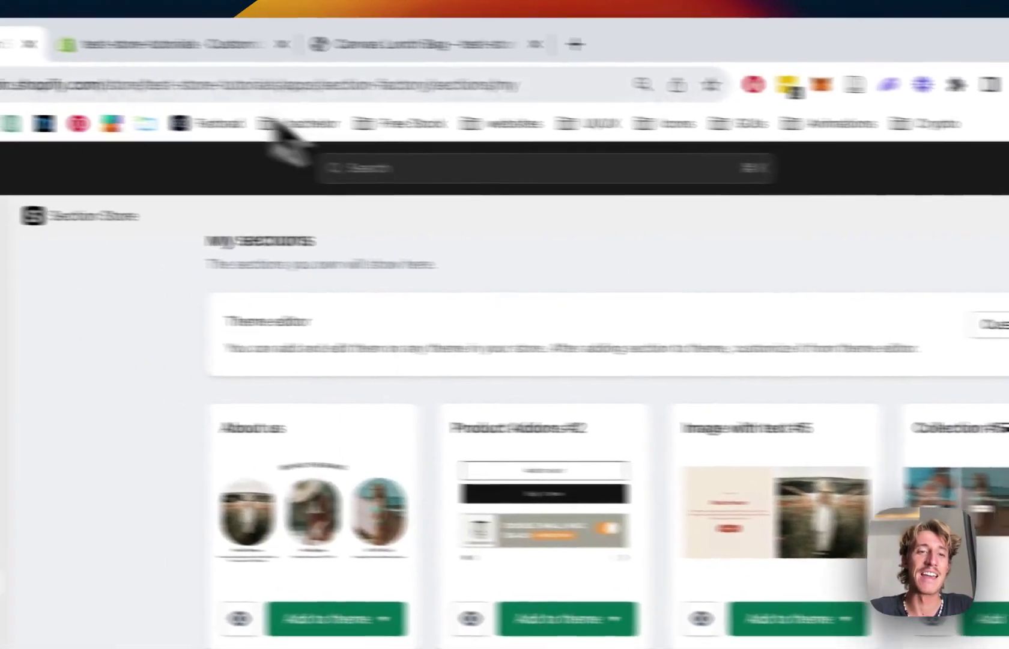
{"action": "left_click", "coordinate": [300, 42]}
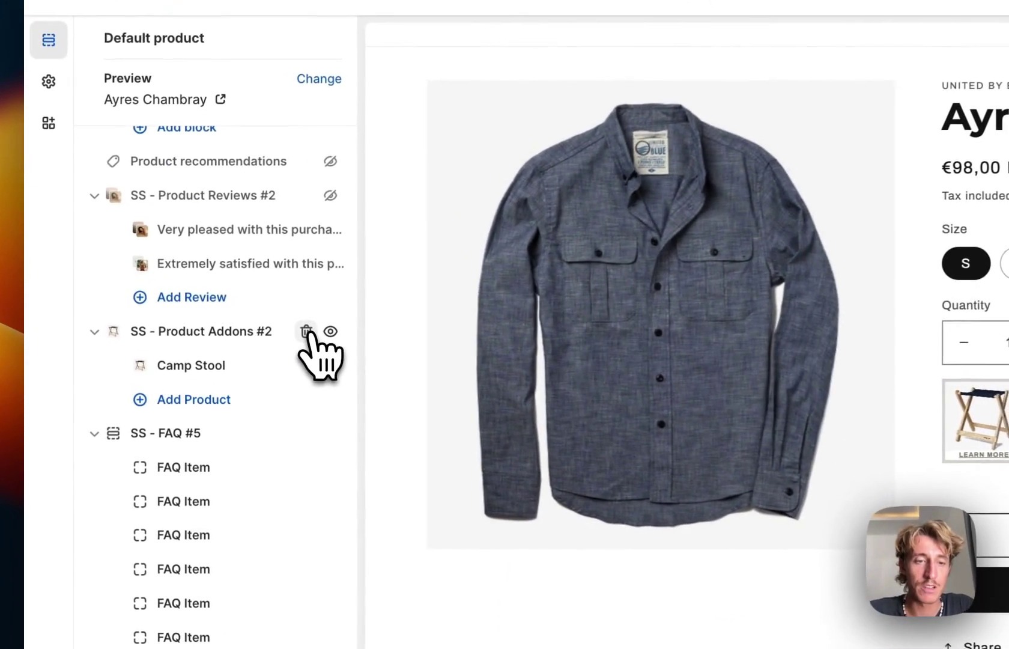
{"action": "left_click", "coordinate": [204, 336]}
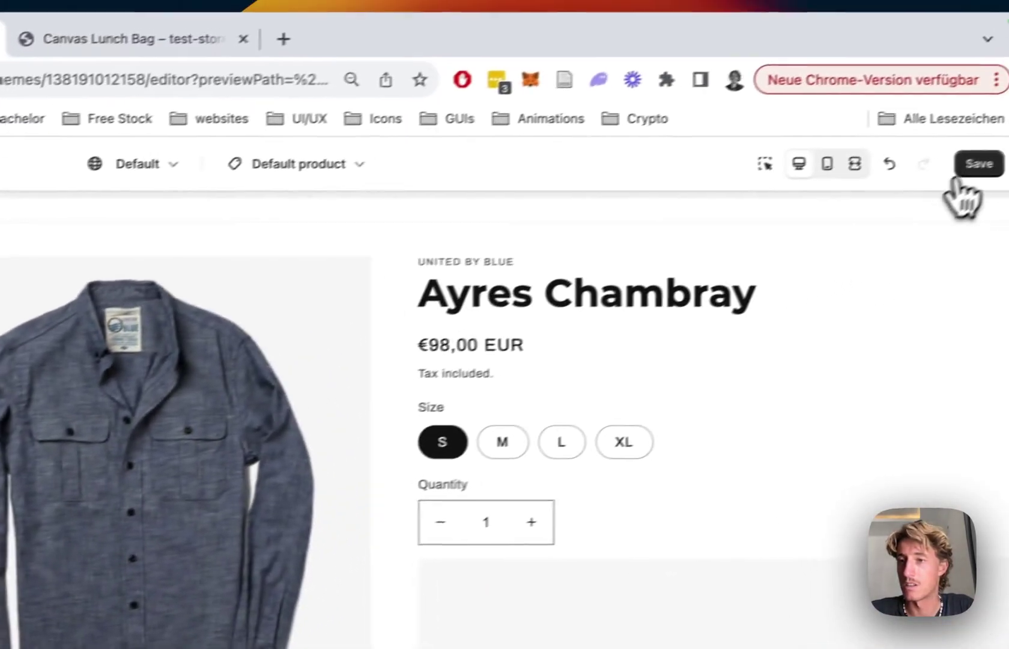
{"action": "left_click", "coordinate": [975, 169]}
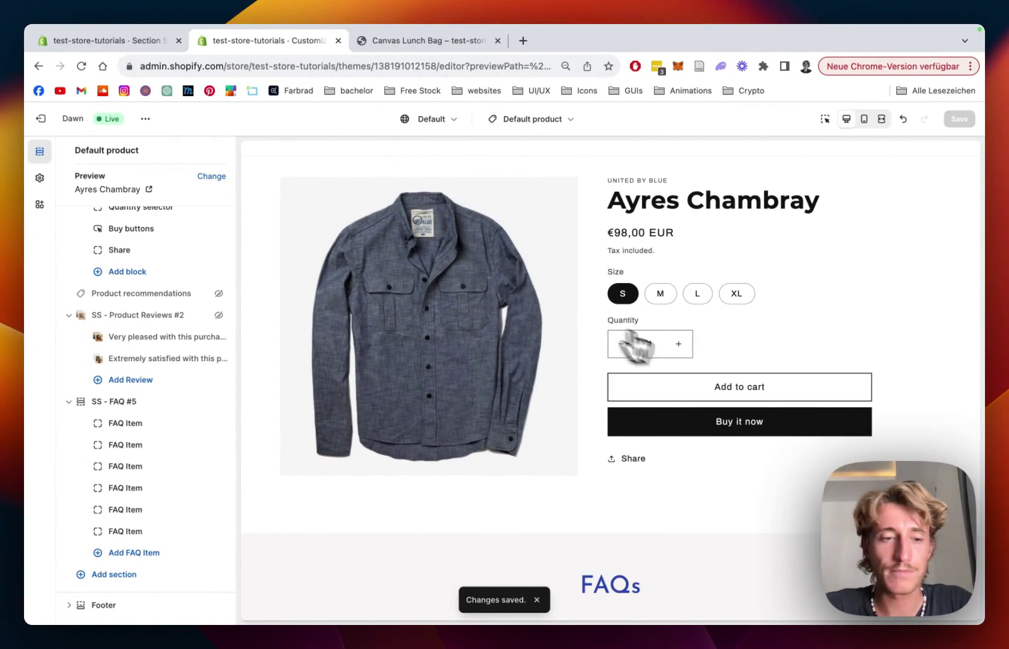
{"action": "left_click", "coordinate": [141, 574]}
{"action": "type", "text": "product add"}
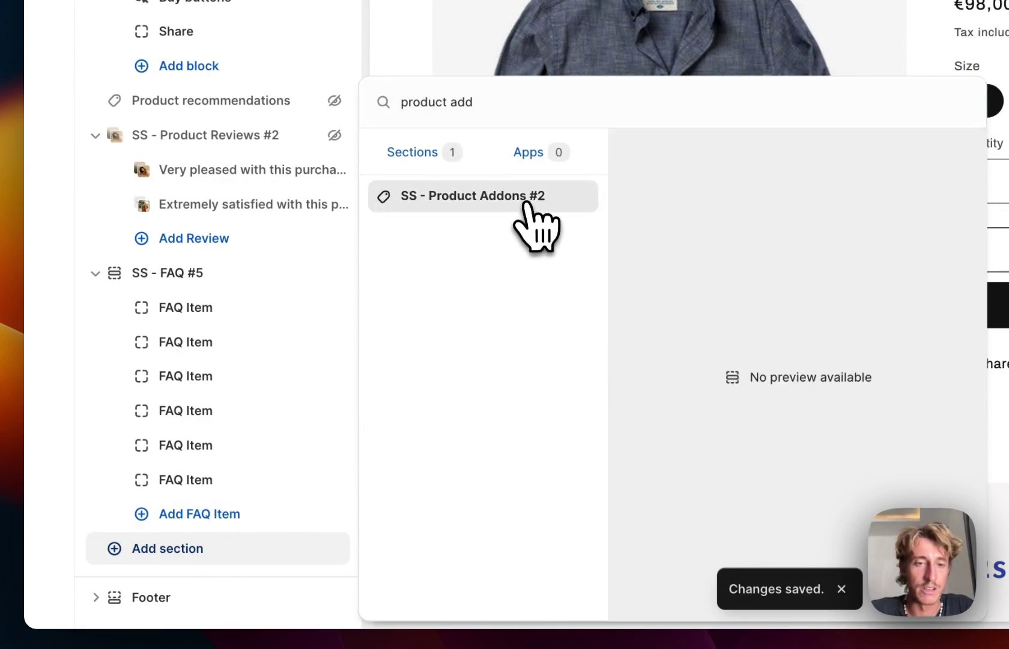
Step: Add and save the SS - Product Addons #2 section, moving it above Product information
{"action": "left_click", "coordinate": [527, 204]}
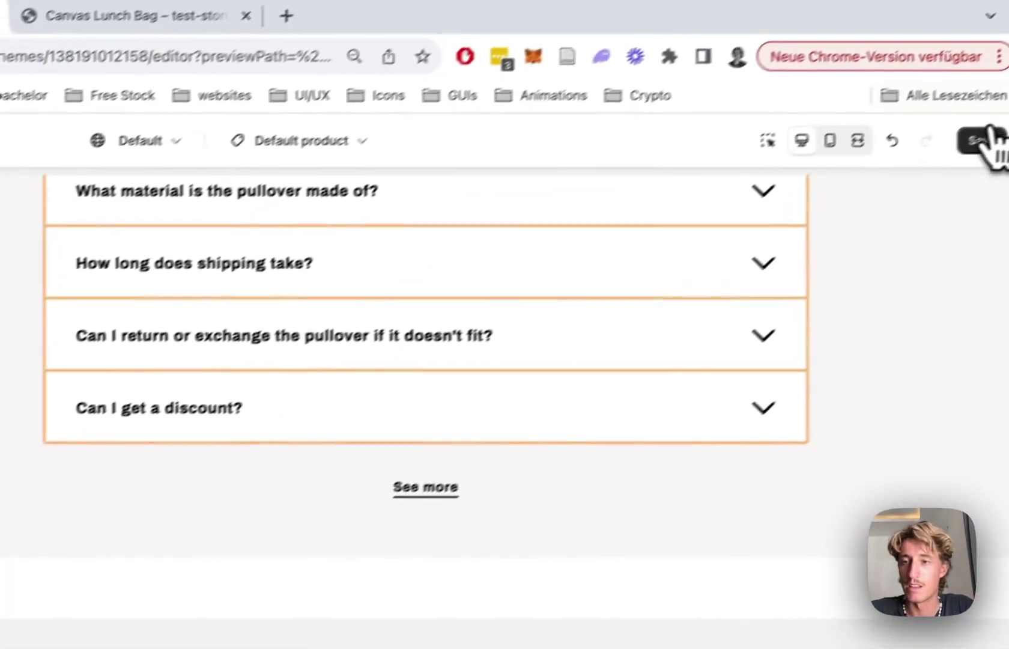
{"action": "left_click", "coordinate": [980, 140]}
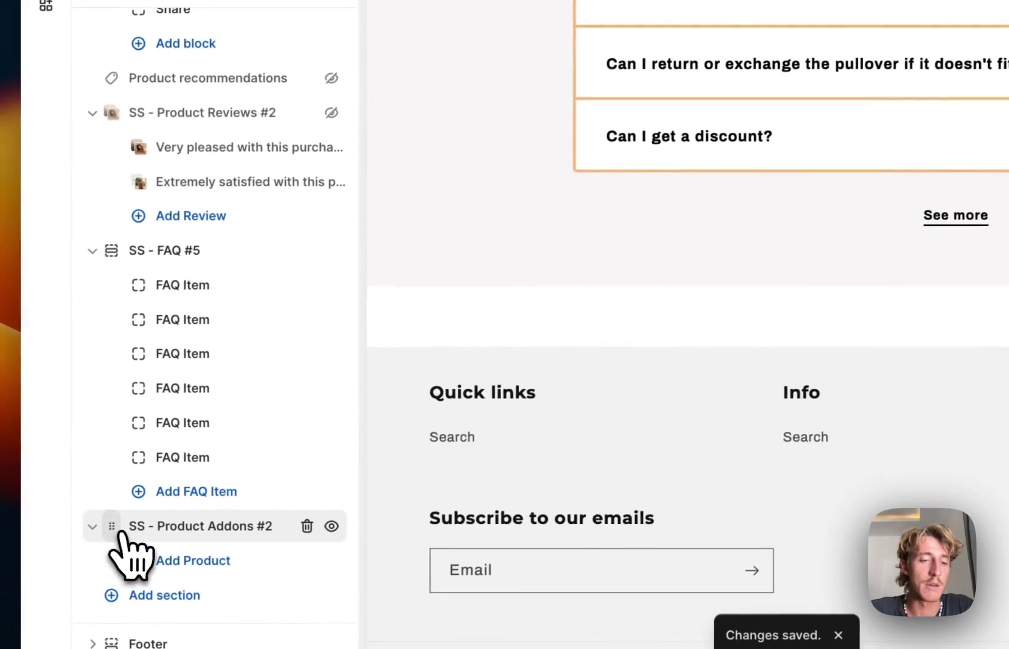
{"action": "left_click_drag", "start_coordinate": [111, 525], "coordinate": [827, 284]}
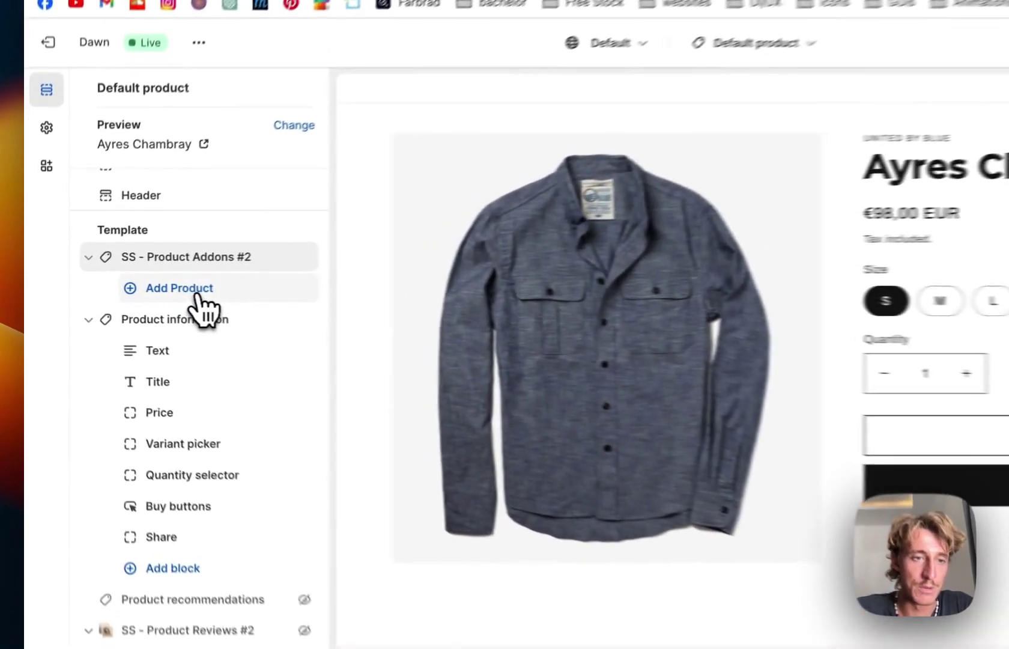
Step: Add a product block to the addons section and set its product to Cydney Plaid
{"action": "left_click", "coordinate": [133, 289]}
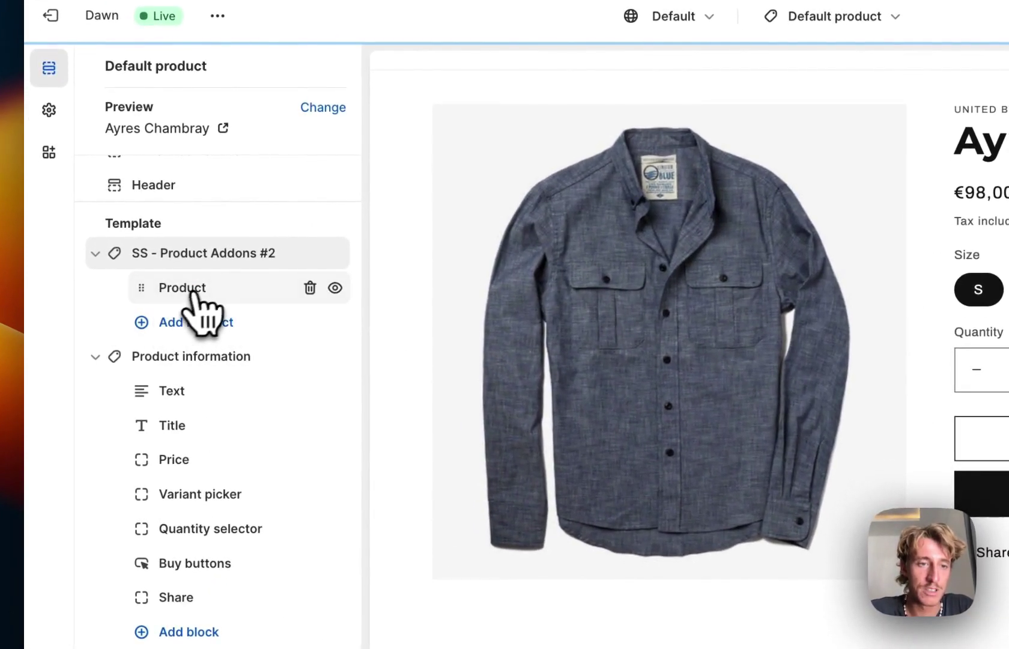
{"action": "left_click", "coordinate": [192, 293]}
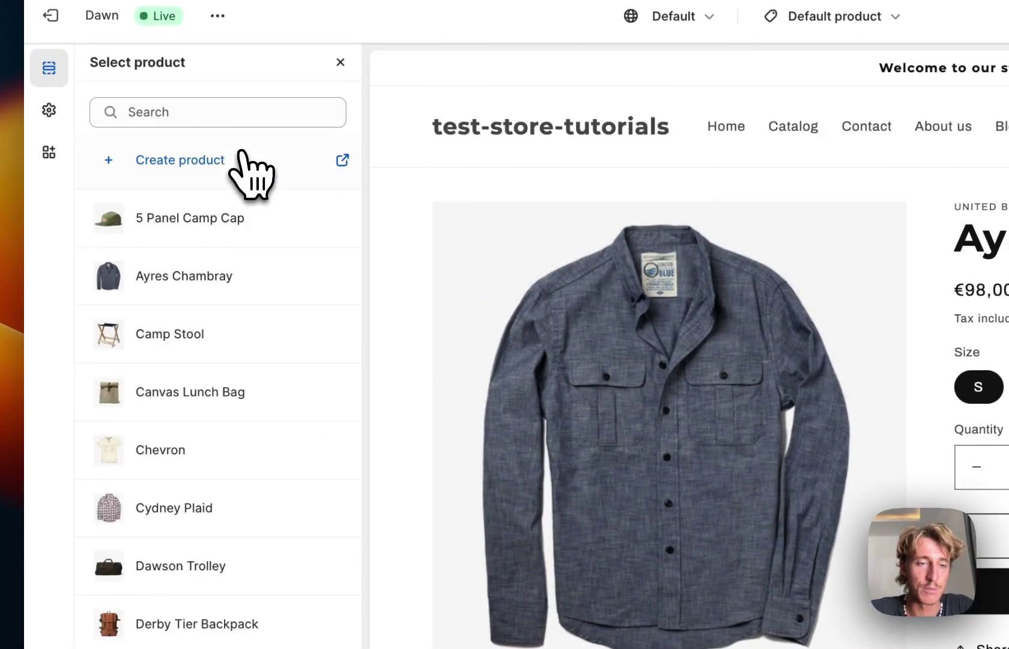
{"action": "scroll", "coordinate": [231, 240], "scroll_direction": "down", "scroll_amount": 1}
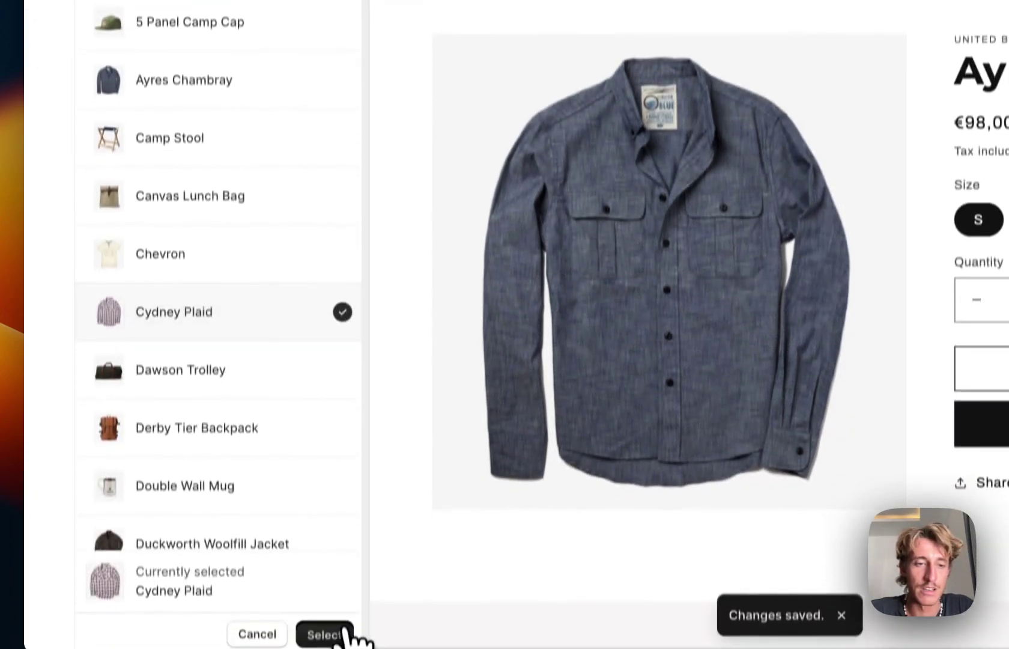
{"action": "left_click", "coordinate": [322, 633]}
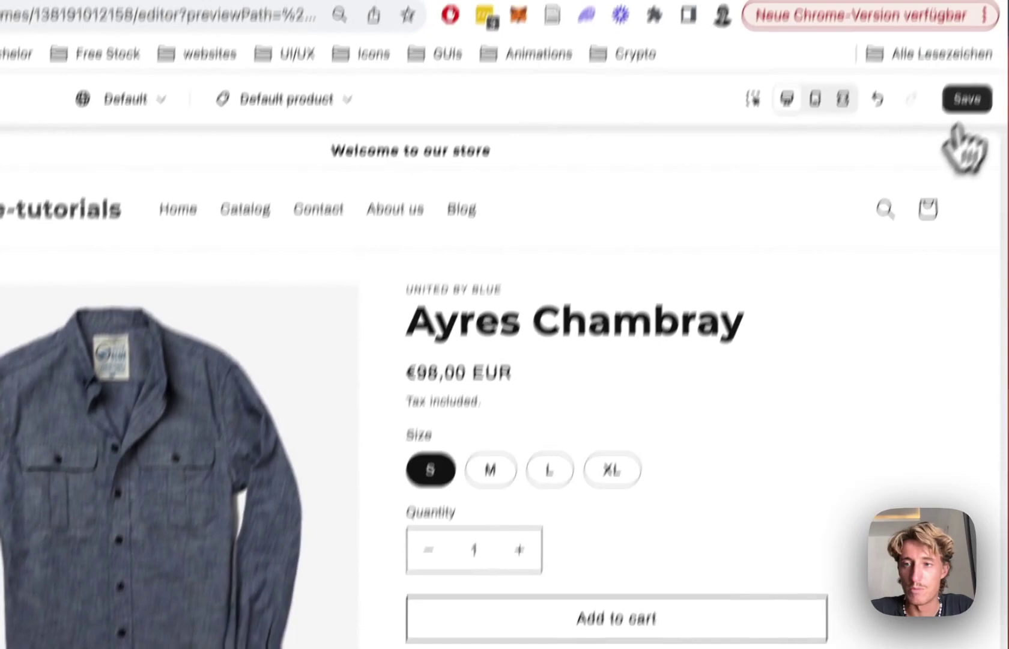
Step: Save the Cydney Plaid addon and make its badge background red
{"action": "left_click", "coordinate": [948, 168]}
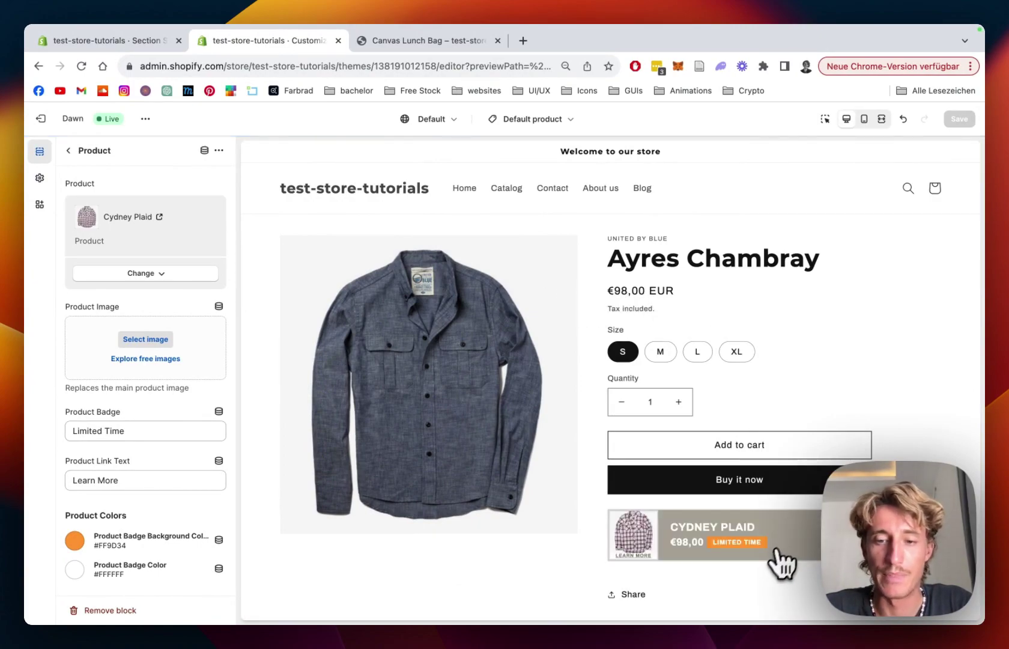
{"action": "scroll", "coordinate": [781, 565], "scroll_direction": "down", "scroll_amount": 1}
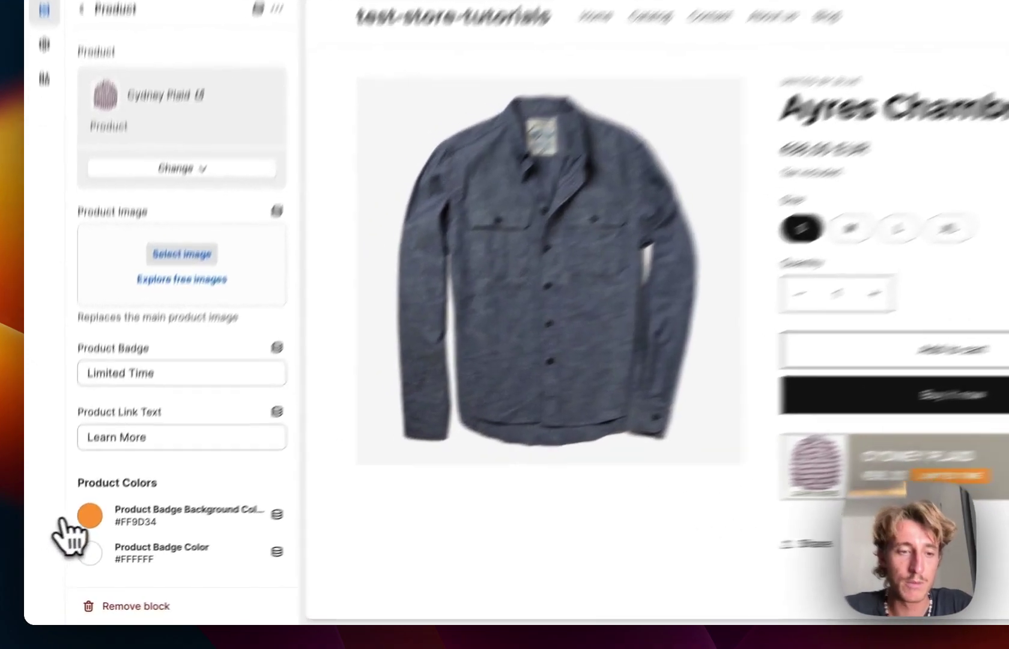
{"action": "left_click", "coordinate": [75, 540]}
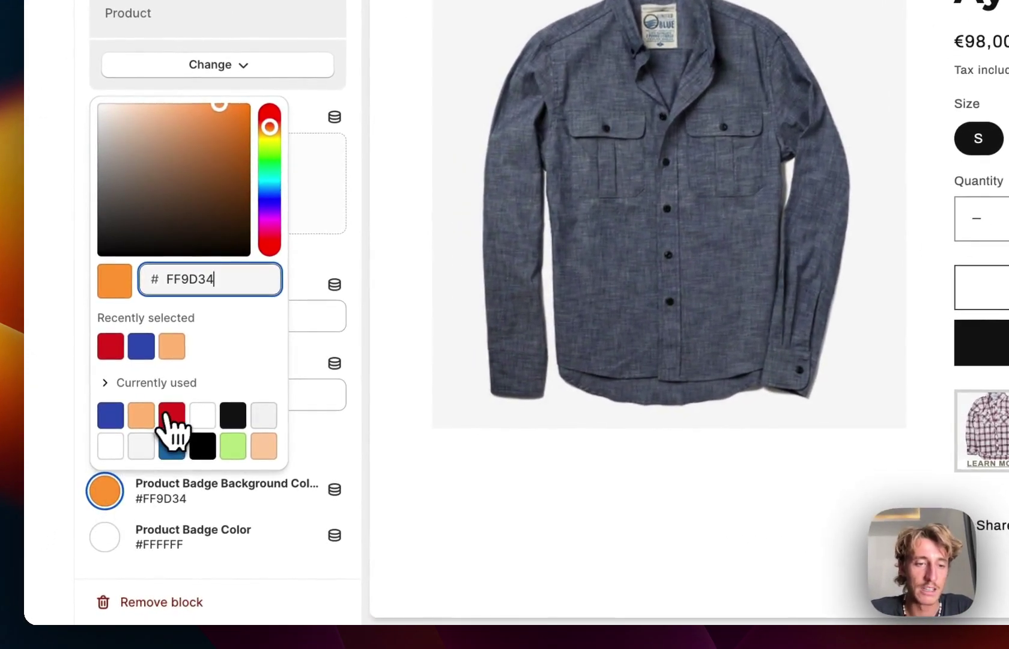
{"action": "left_click", "coordinate": [172, 415]}
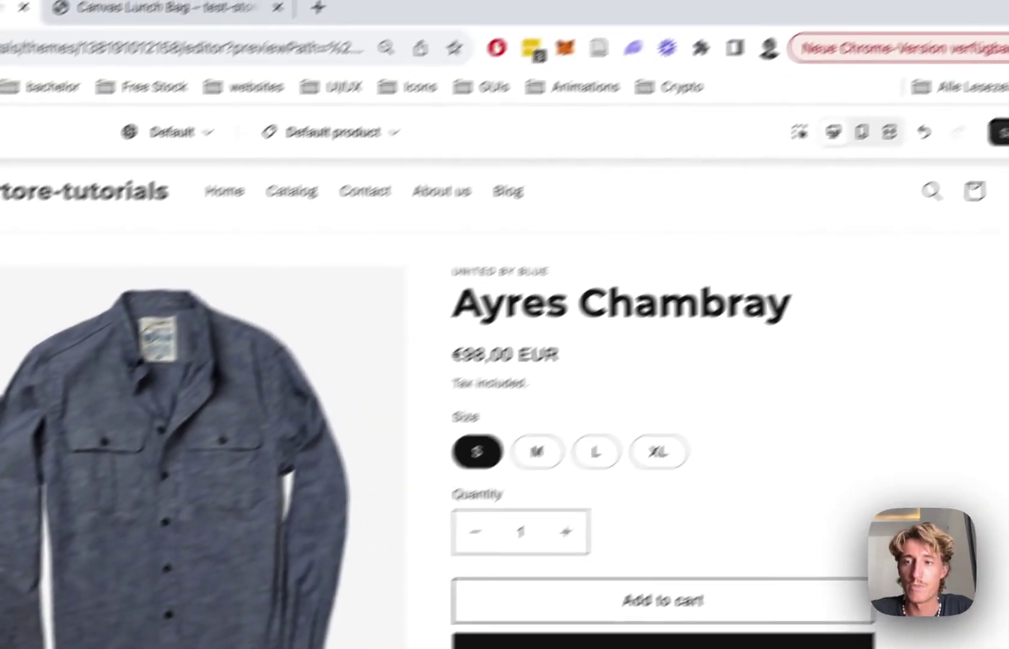
{"action": "left_click", "coordinate": [998, 132]}
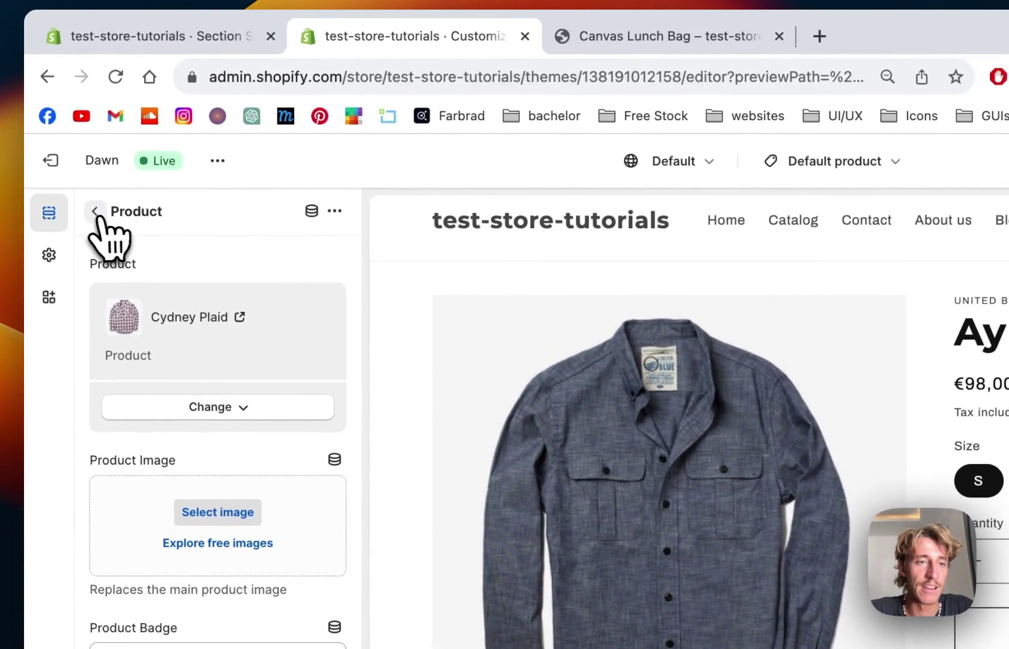
Step: Revisit the Cydney Plaid block's settings and return to the template's section list
{"action": "left_click", "coordinate": [96, 213]}
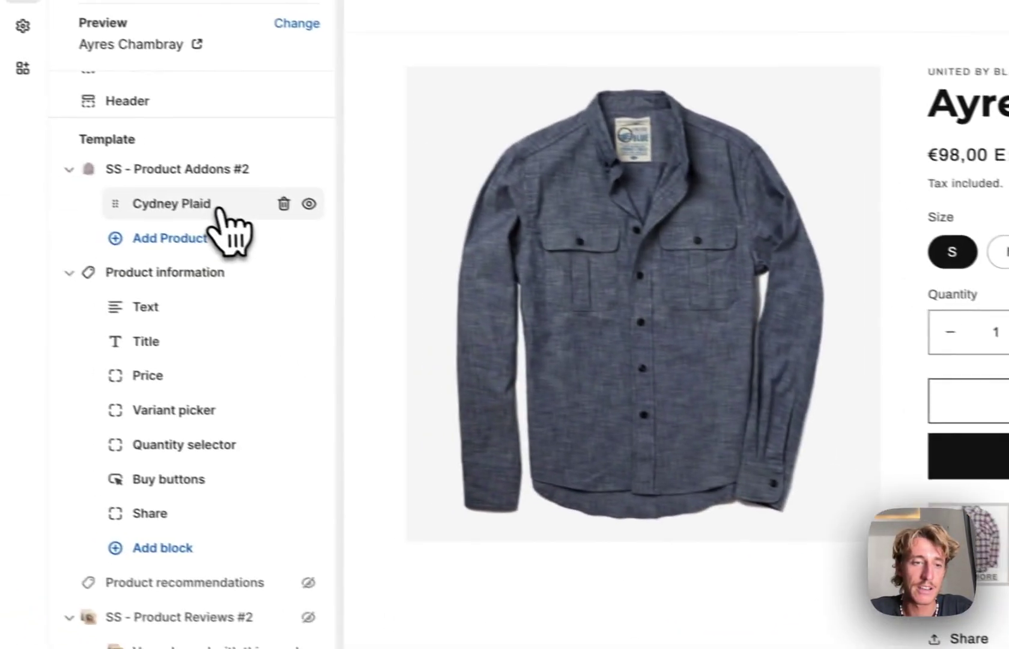
{"action": "left_click", "coordinate": [217, 207]}
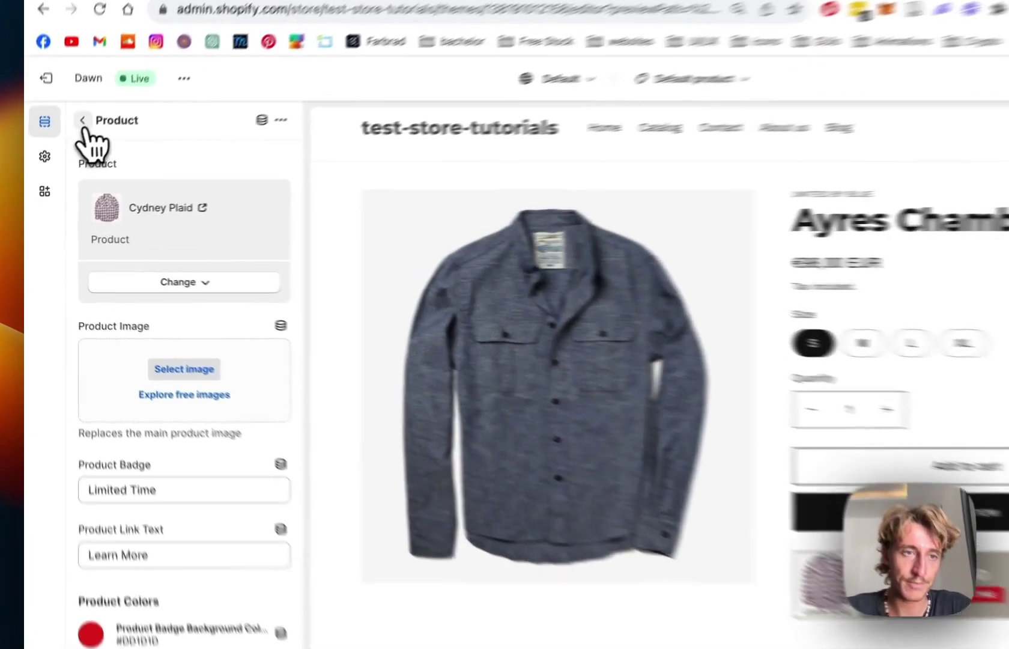
{"action": "left_click", "coordinate": [68, 150]}
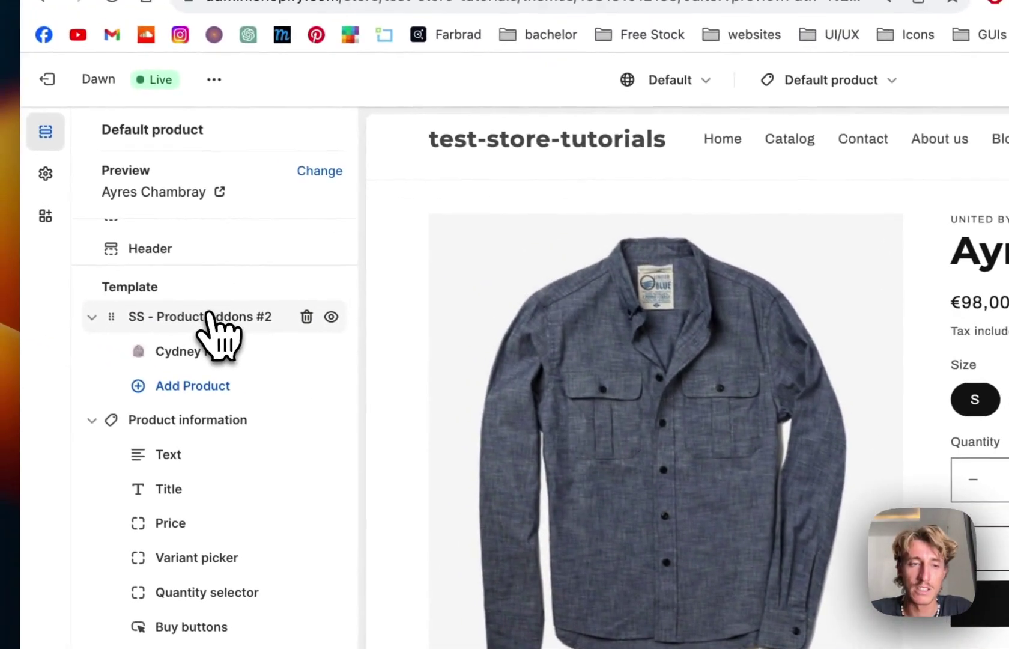
Step: Set the Product Addons #2 position to Above Buy Buttons and save
{"action": "left_click", "coordinate": [209, 315]}
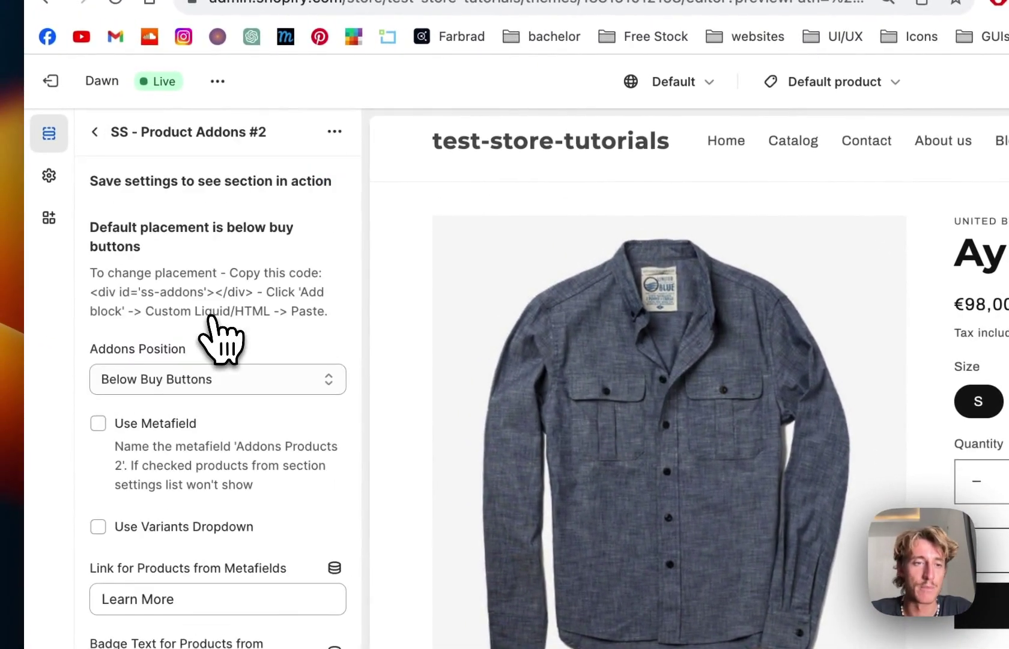
{"action": "left_click", "coordinate": [207, 384]}
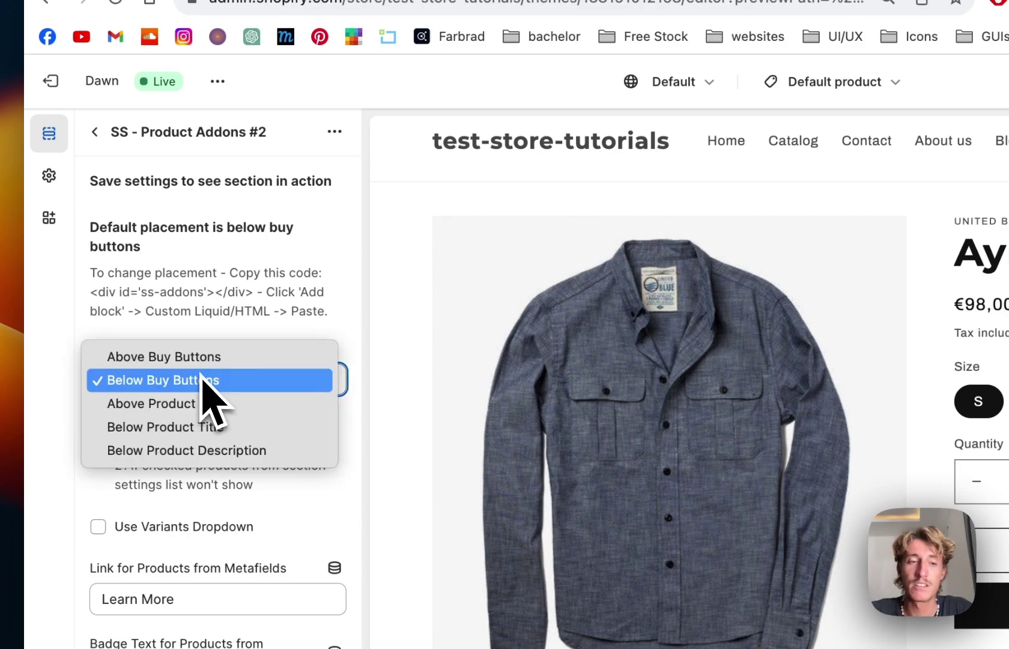
{"action": "key", "text": "Escape"}
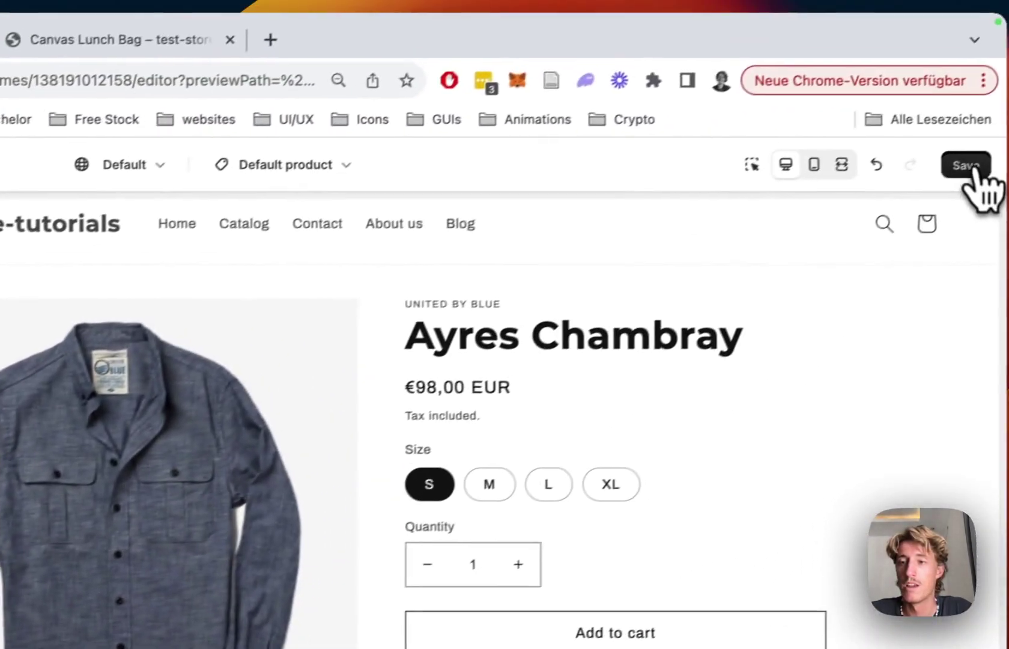
{"action": "left_click", "coordinate": [947, 174]}
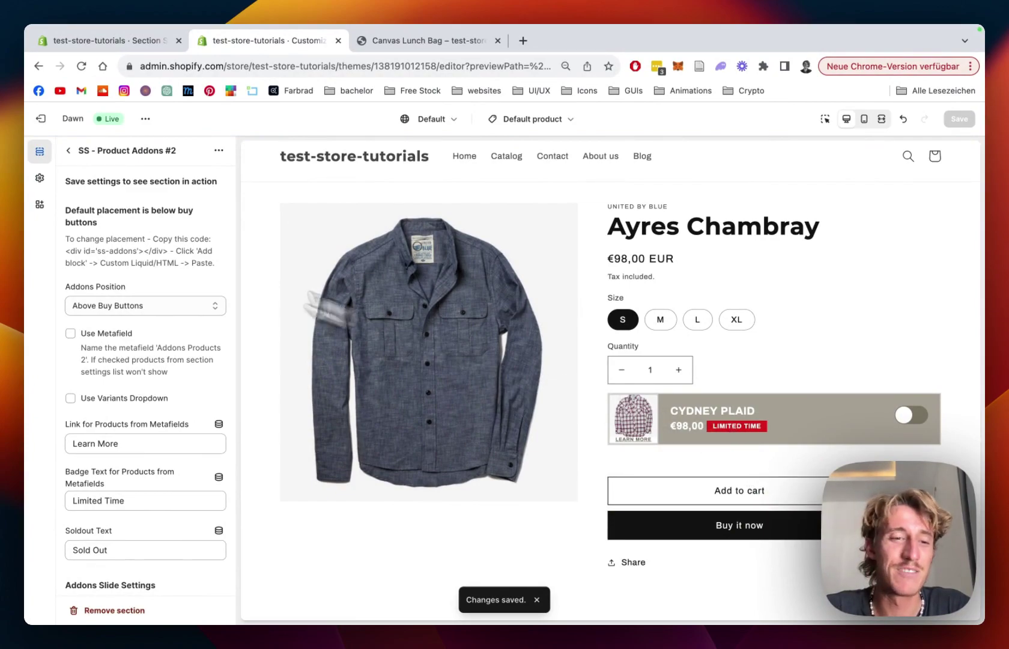
Step: Change the link text to 'Check it out' and the badge text to 'SPECIAL OFFER'
{"action": "scroll", "coordinate": [147, 241], "scroll_direction": "down", "scroll_amount": 2}
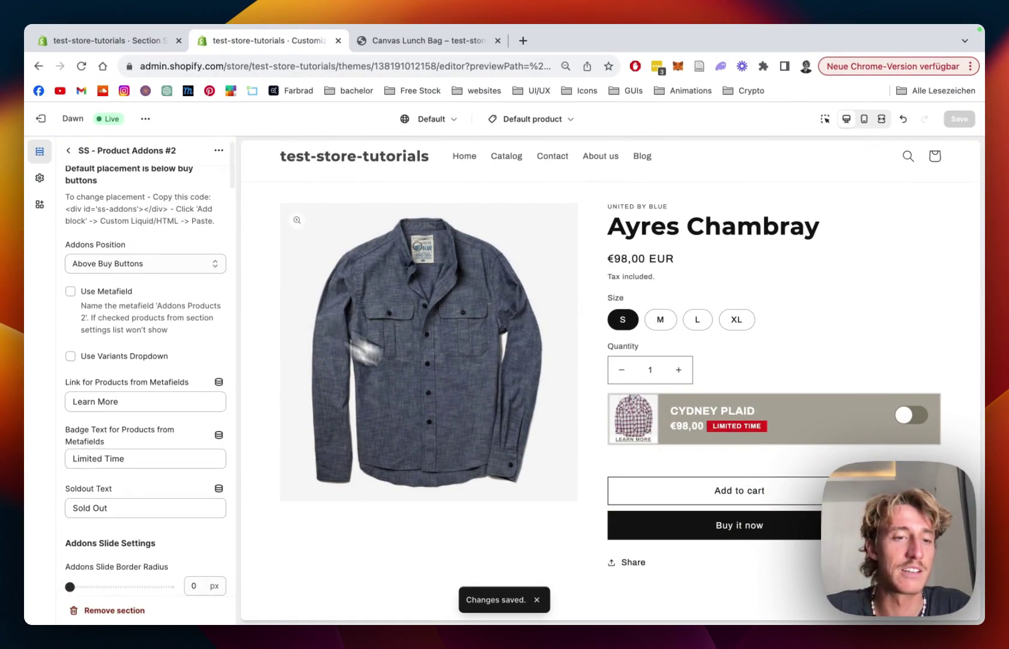
{"action": "scroll", "coordinate": [224, 365], "scroll_direction": "down", "scroll_amount": 2}
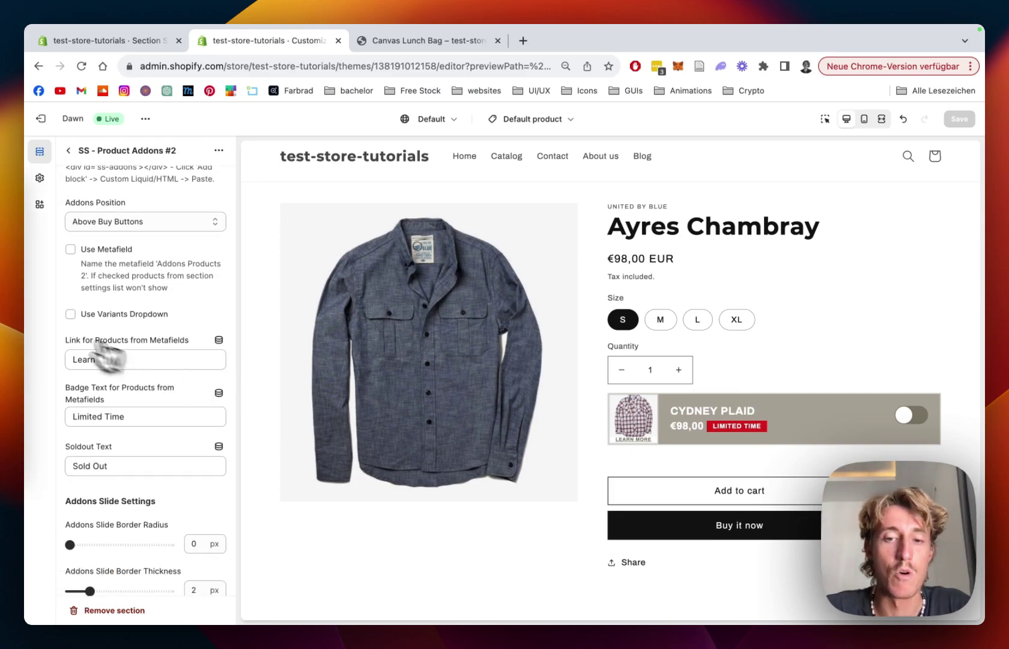
{"action": "left_click_drag", "start_coordinate": [139, 360], "coordinate": [51, 362]}
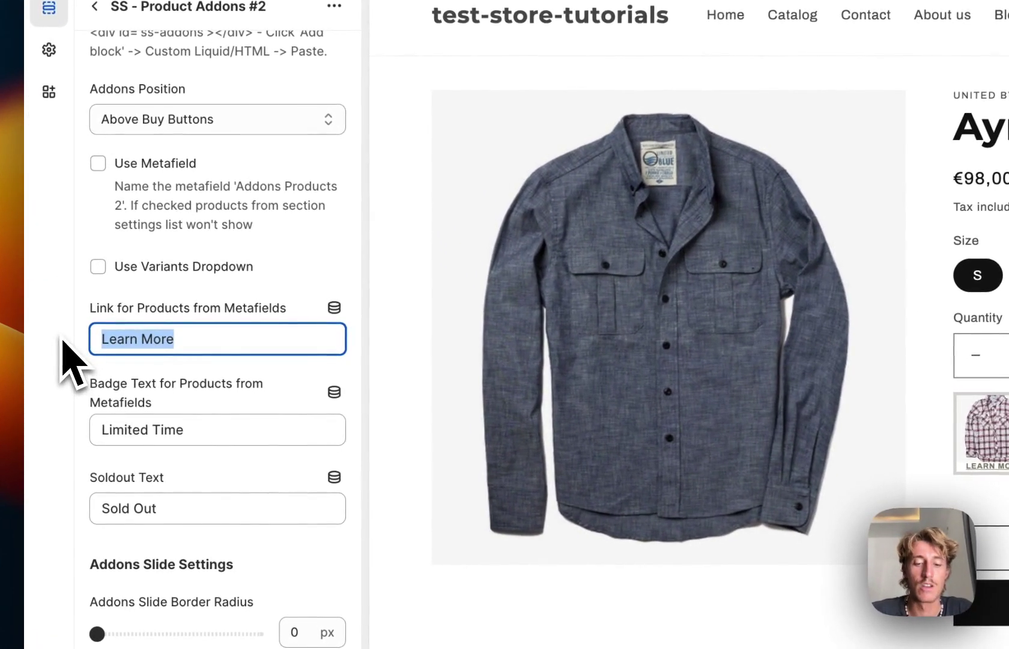
{"action": "type", "text": "Check it out"}
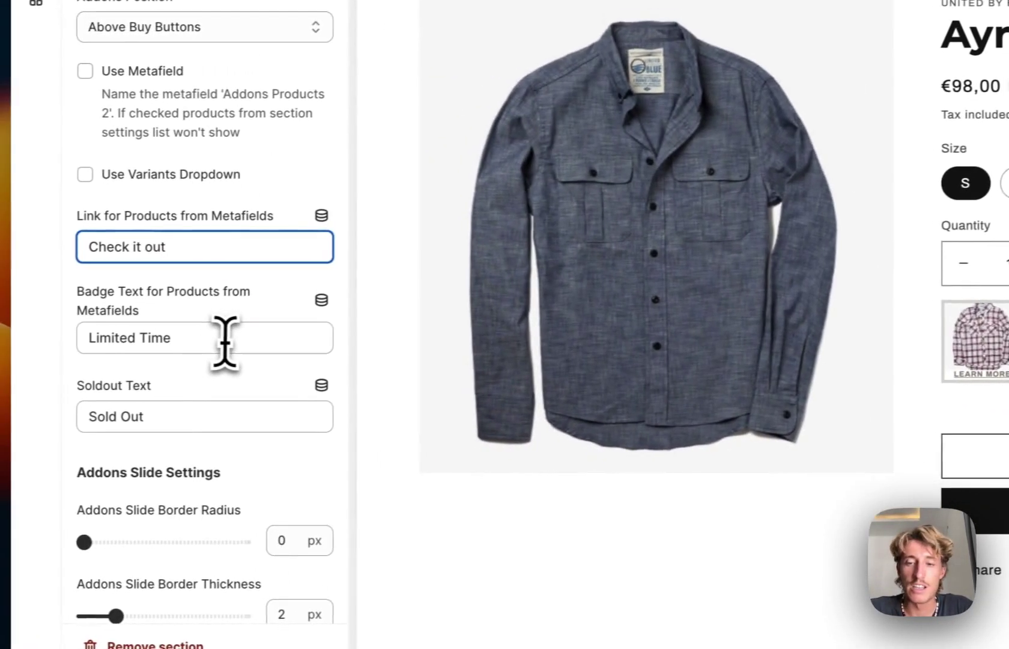
{"action": "left_click_drag", "start_coordinate": [115, 342], "coordinate": [0, 376]}
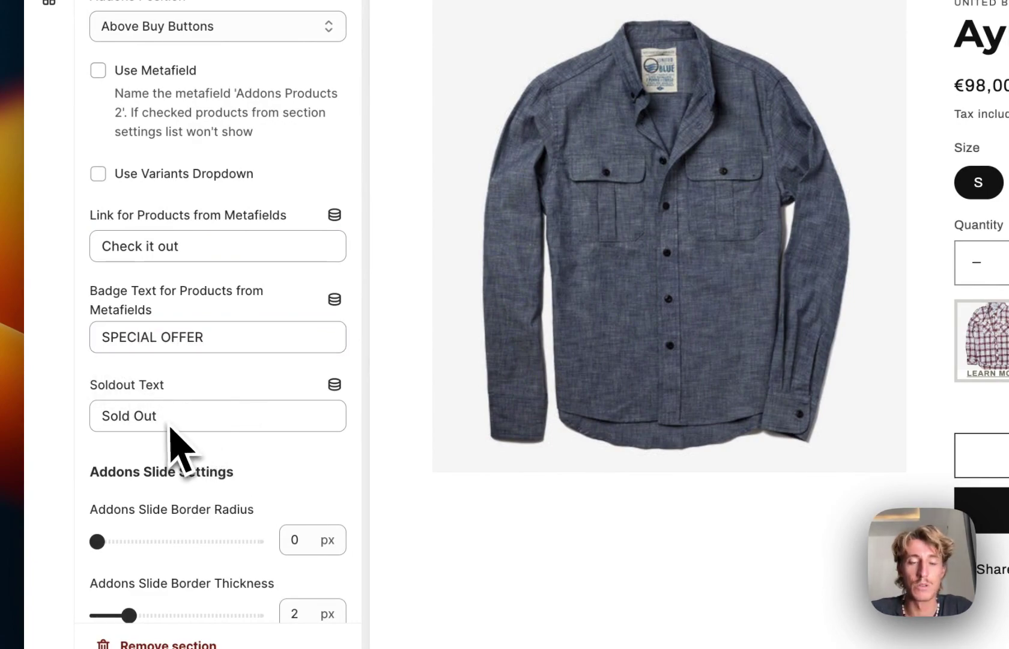
Step: Reduce the addon Price Size from 17 px to 12 px
{"action": "scroll", "coordinate": [203, 422], "scroll_direction": "down", "scroll_amount": 5}
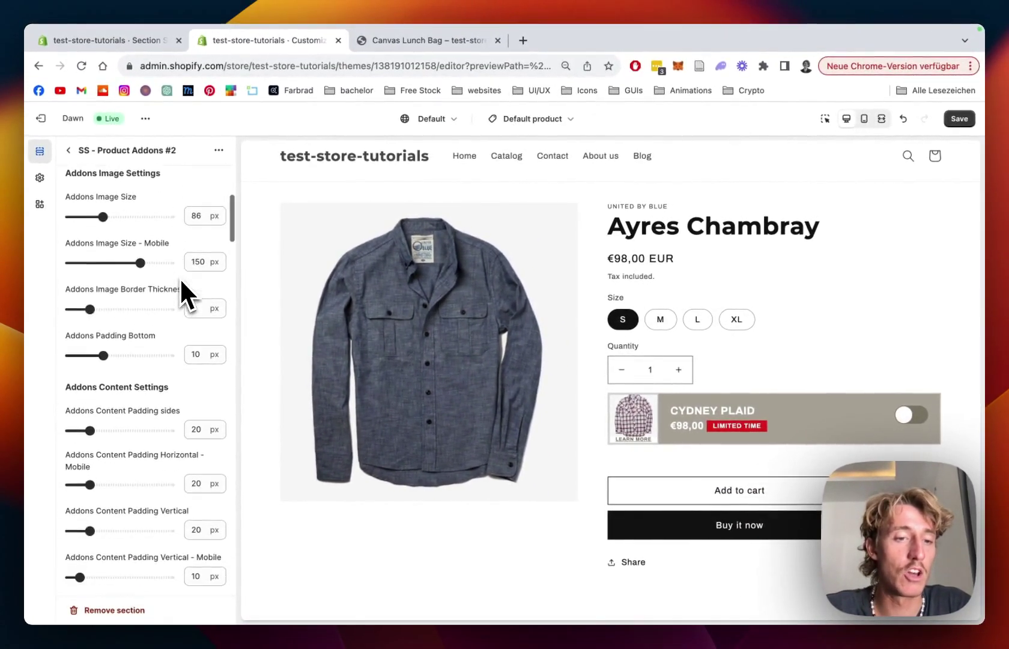
{"action": "scroll", "coordinate": [181, 283], "scroll_direction": "down", "scroll_amount": 8}
{"action": "scroll", "coordinate": [180, 279], "scroll_direction": "down", "scroll_amount": 2}
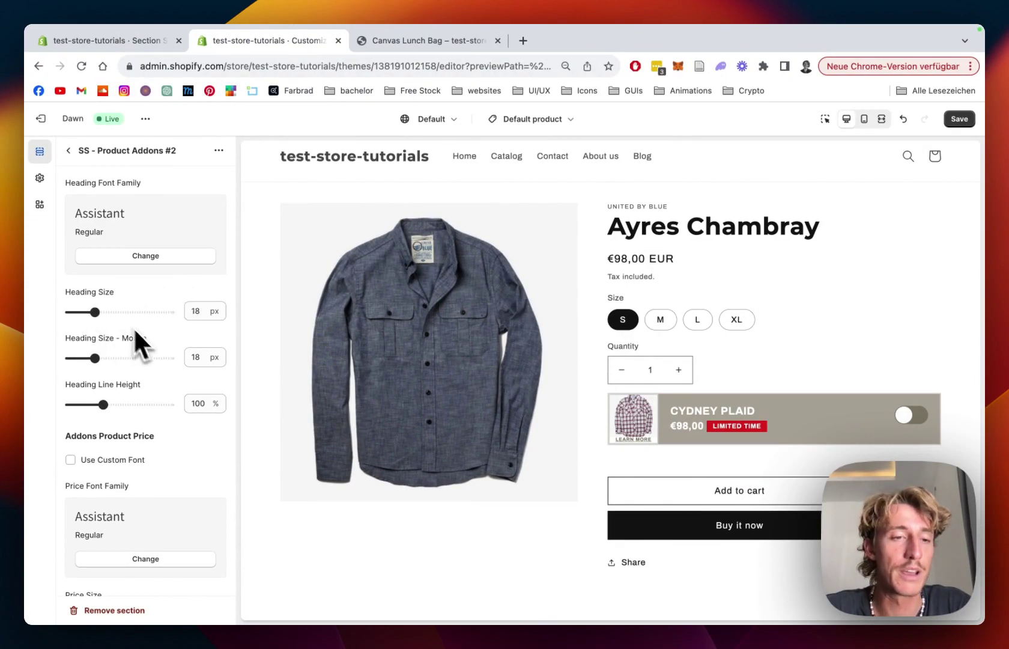
{"action": "scroll", "coordinate": [142, 365], "scroll_direction": "down", "scroll_amount": 7}
{"action": "scroll", "coordinate": [142, 367], "scroll_direction": "down", "scroll_amount": 6}
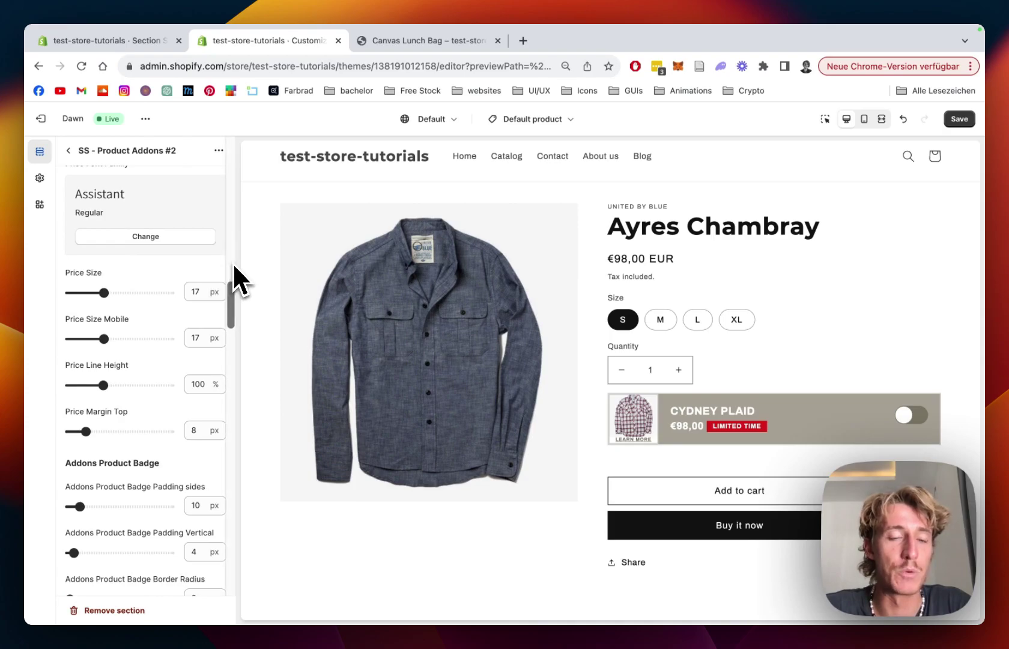
{"action": "scroll", "coordinate": [232, 262], "scroll_direction": "down", "scroll_amount": 2}
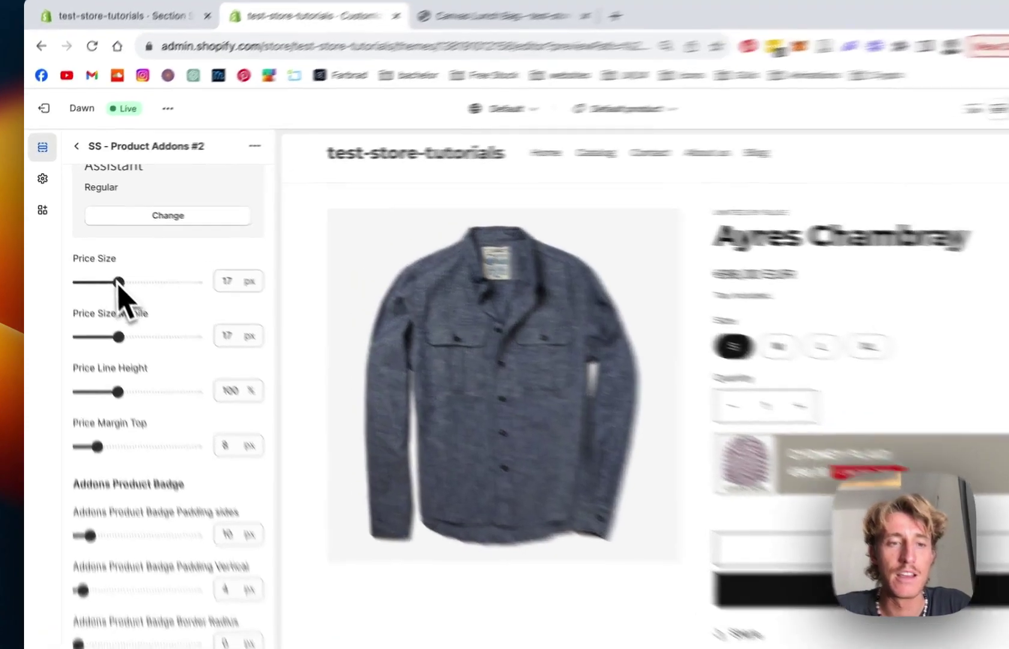
{"action": "left_click_drag", "start_coordinate": [104, 267], "coordinate": [103, 267]}
{"action": "left_click_drag", "start_coordinate": [138, 313], "coordinate": [128, 314]}
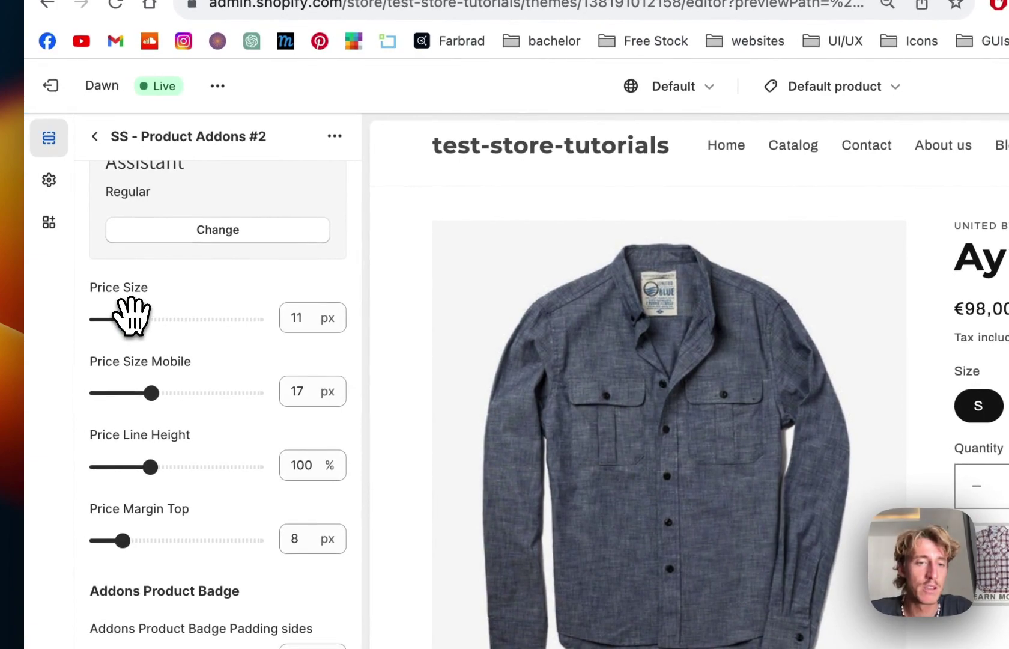
{"action": "left_click_drag", "start_coordinate": [136, 317], "coordinate": [137, 317]}
Step: Preview the product page in the mobile layout
{"action": "scroll", "coordinate": [279, 295], "scroll_direction": "down", "scroll_amount": 10}
{"action": "scroll", "coordinate": [276, 282], "scroll_direction": "down", "scroll_amount": 4}
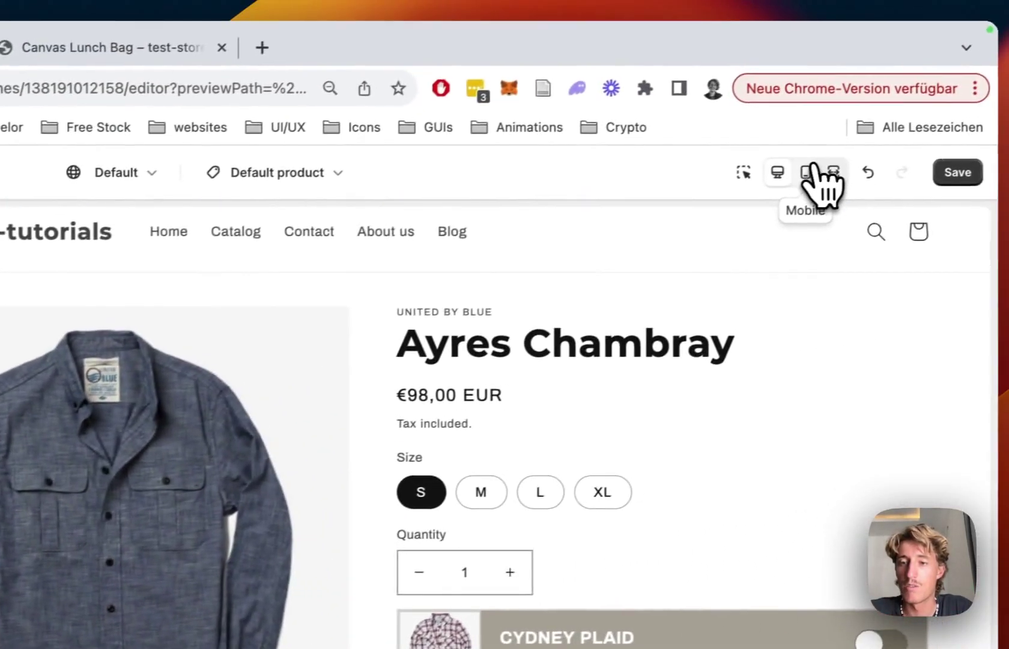
{"action": "left_click", "coordinate": [822, 175]}
{"action": "scroll", "coordinate": [511, 457], "scroll_direction": "down", "scroll_amount": 5}
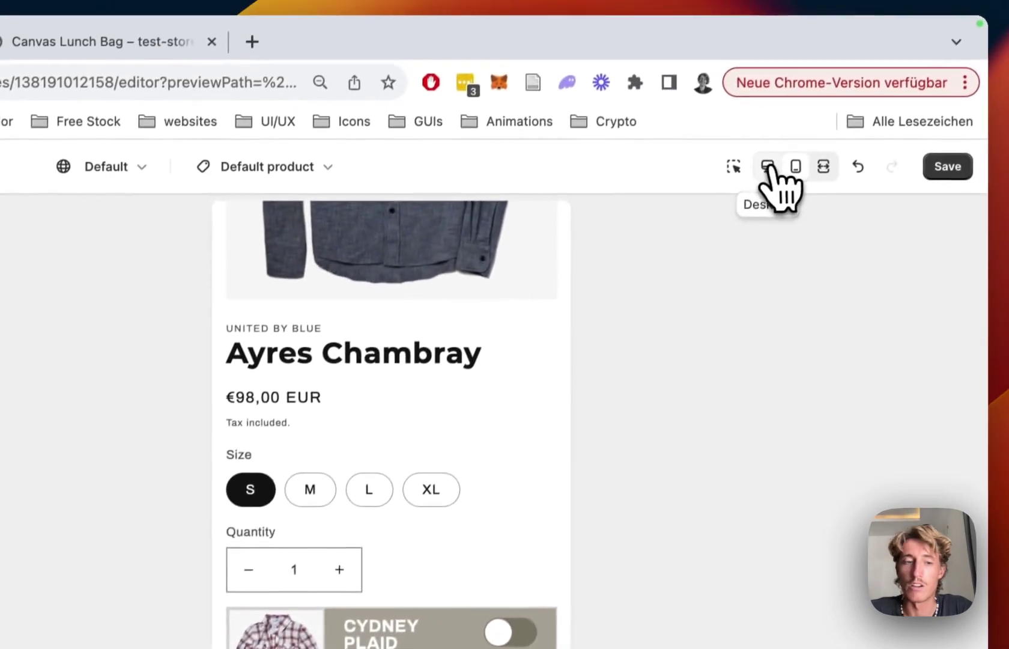
Step: Return the theme preview to the desktop layout
{"action": "left_click", "coordinate": [769, 172]}
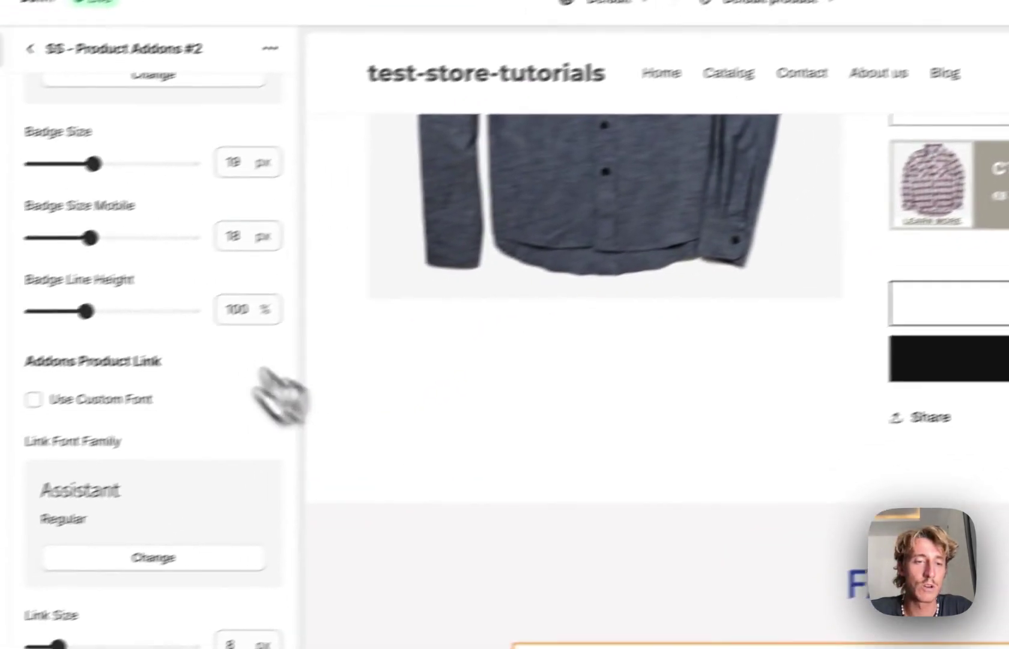
{"action": "scroll", "coordinate": [163, 316], "scroll_direction": "down", "scroll_amount": 8}
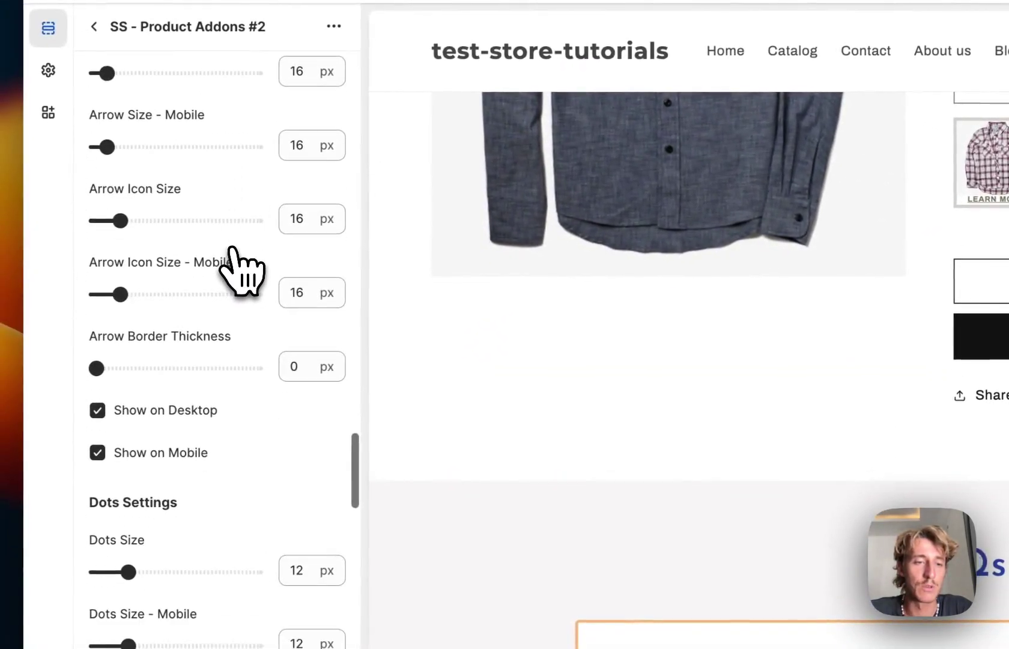
{"action": "scroll", "coordinate": [166, 313], "scroll_direction": "up", "scroll_amount": 2}
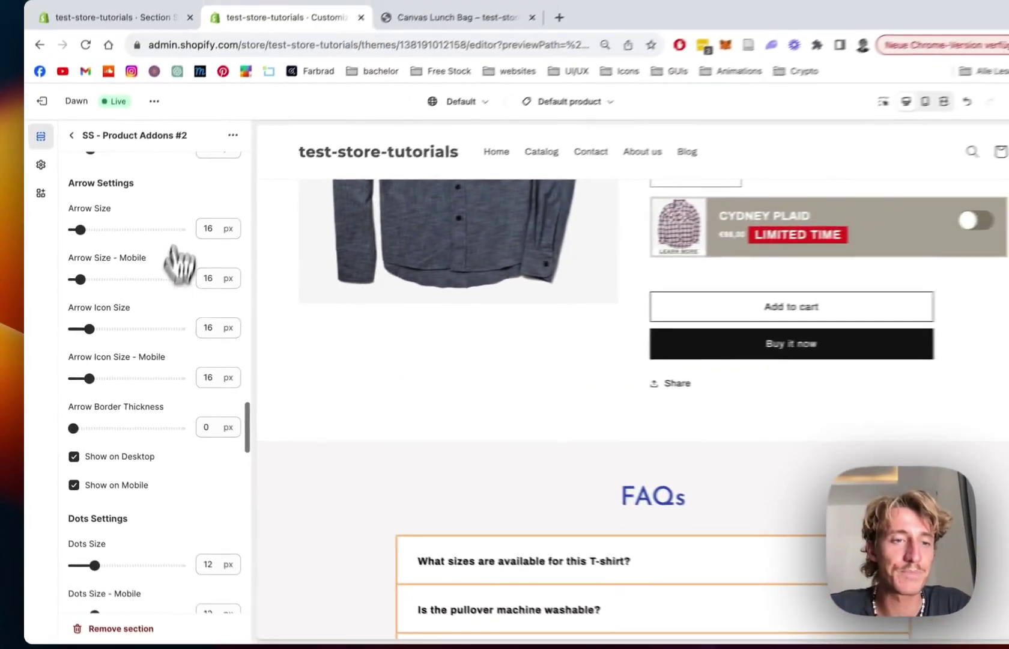
{"action": "scroll", "coordinate": [126, 316], "scroll_direction": "up", "scroll_amount": 2}
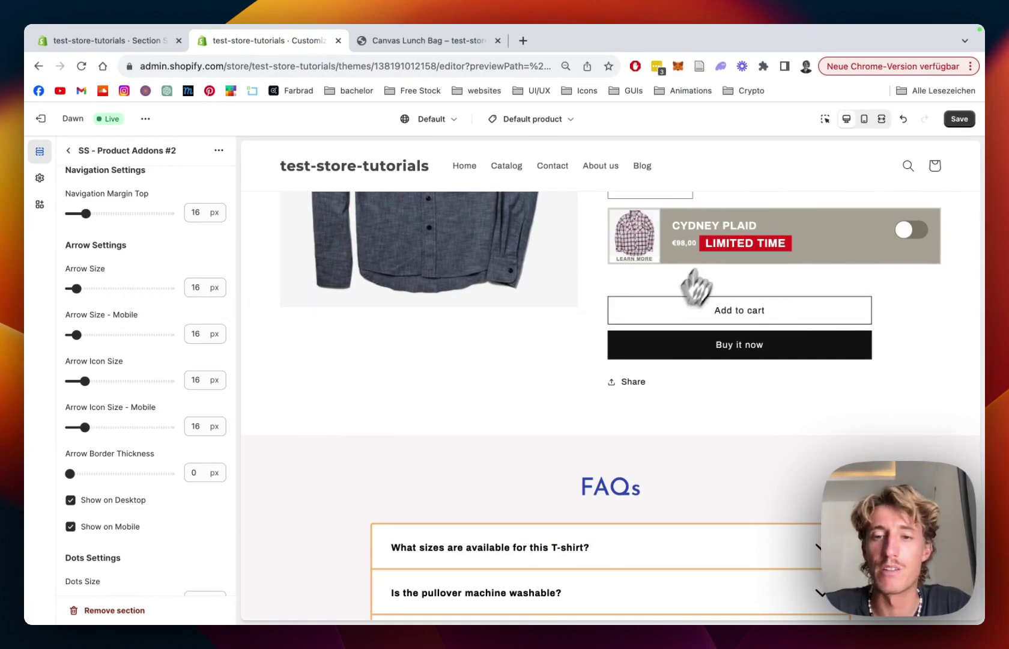
Step: Review and save the addons section settings, then go to the live Canvas Lunch Bag page
{"action": "scroll", "coordinate": [162, 328], "scroll_direction": "down", "scroll_amount": 10}
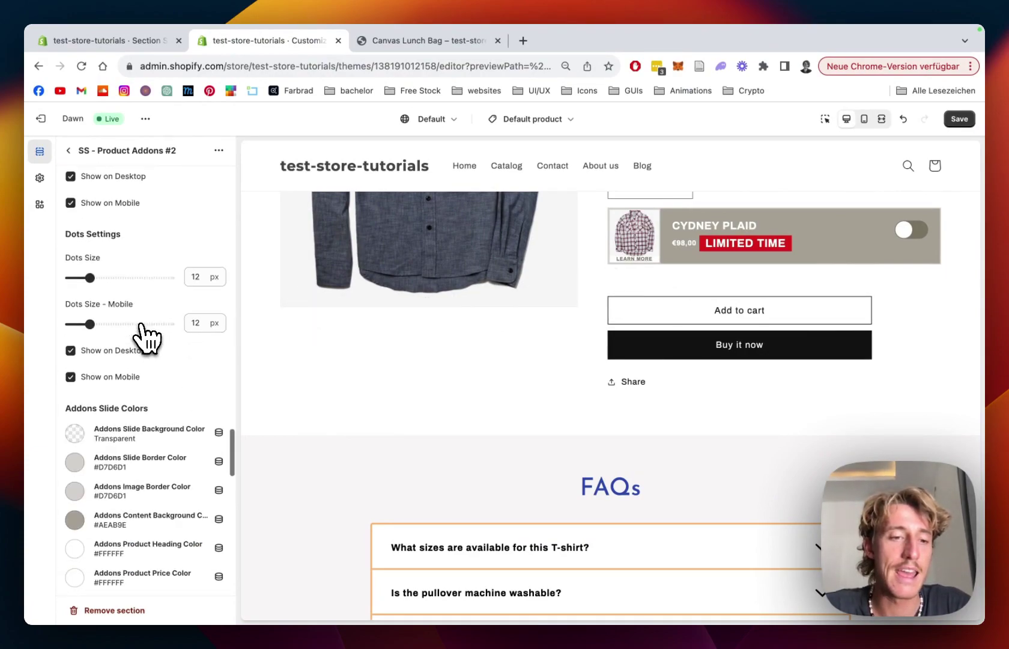
{"action": "scroll", "coordinate": [139, 384], "scroll_direction": "down", "scroll_amount": 4}
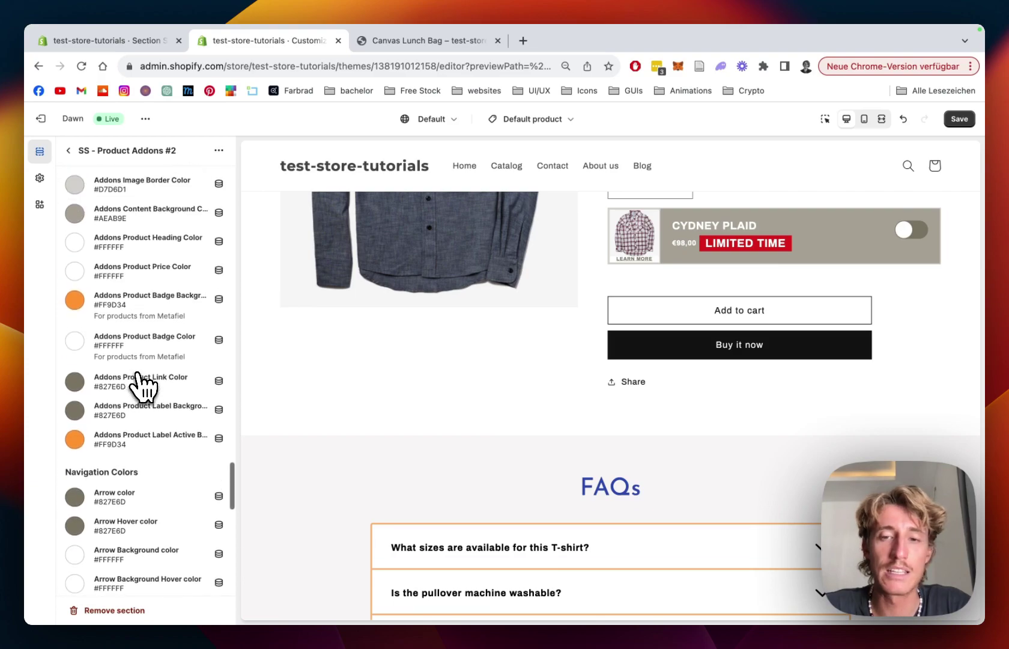
{"action": "scroll", "coordinate": [139, 383], "scroll_direction": "up", "scroll_amount": 3}
{"action": "scroll", "coordinate": [139, 385], "scroll_direction": "down", "scroll_amount": 7}
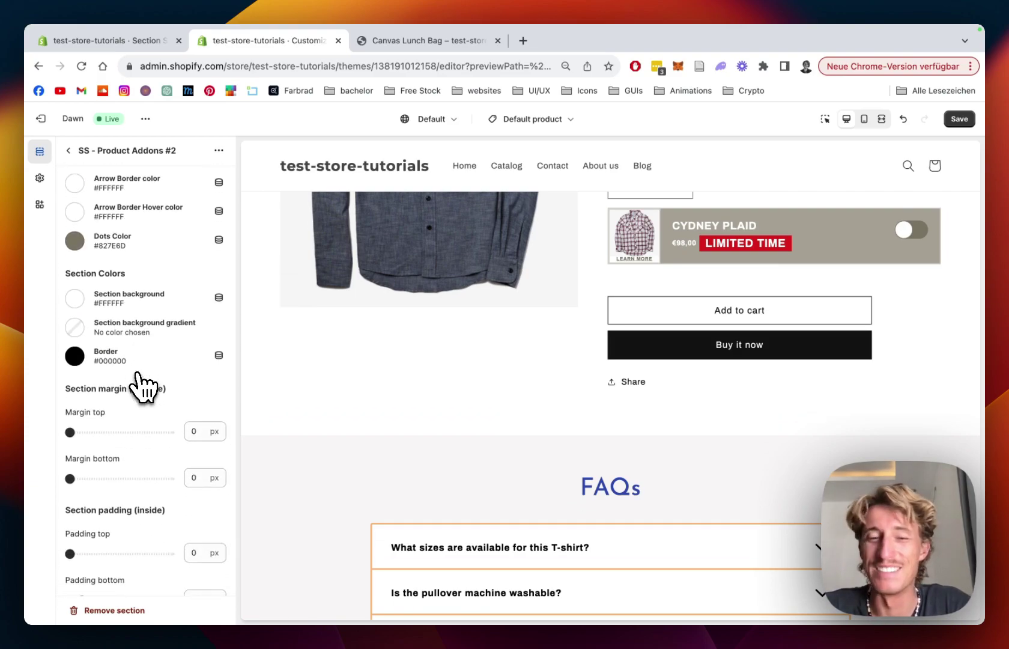
{"action": "scroll", "coordinate": [143, 387], "scroll_direction": "down", "scroll_amount": 2}
{"action": "scroll", "coordinate": [714, 274], "scroll_direction": "up", "scroll_amount": 3}
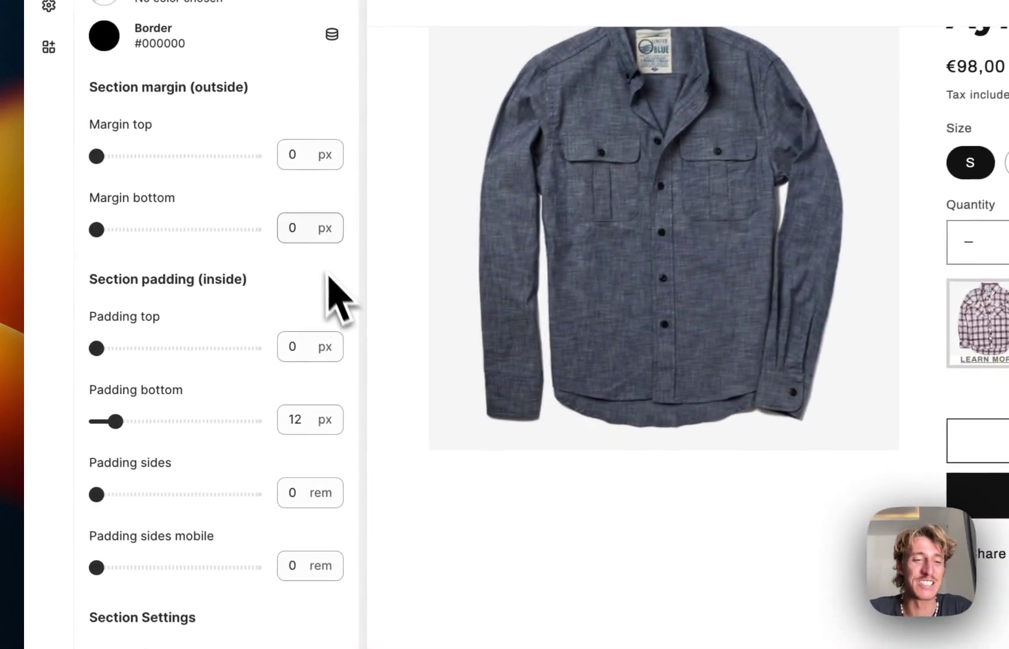
{"action": "scroll", "coordinate": [220, 341], "scroll_direction": "down", "scroll_amount": 5}
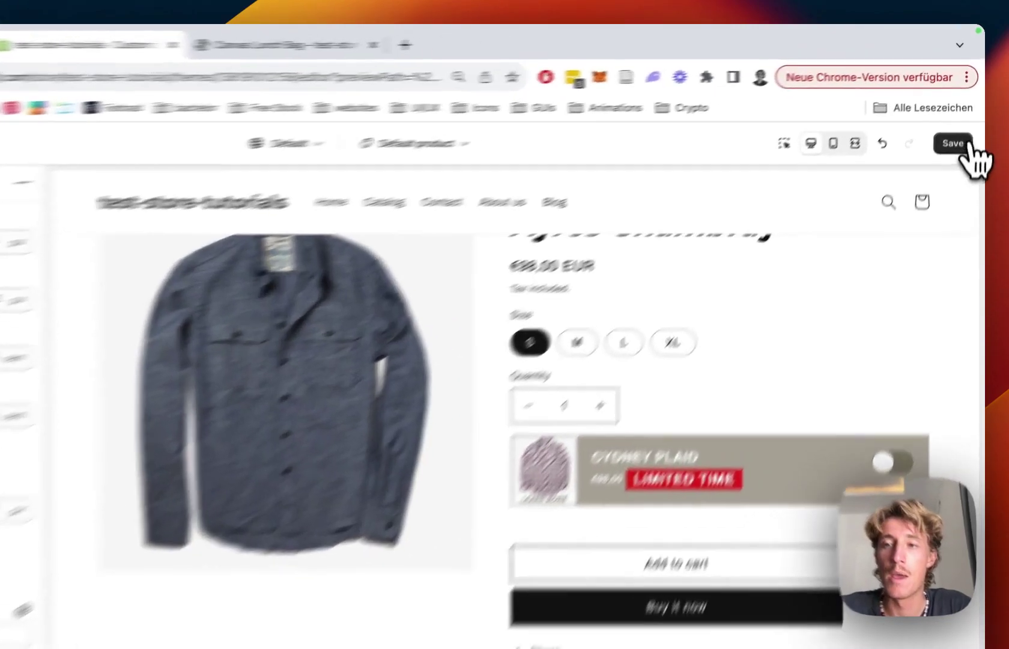
{"action": "left_click", "coordinate": [959, 119]}
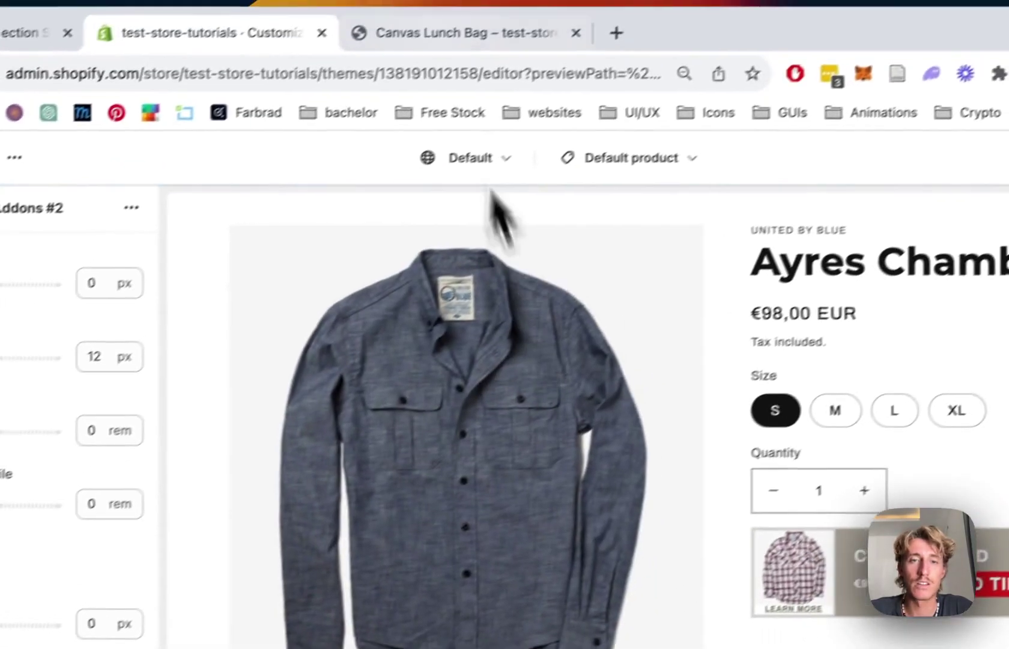
{"action": "left_click", "coordinate": [415, 54]}
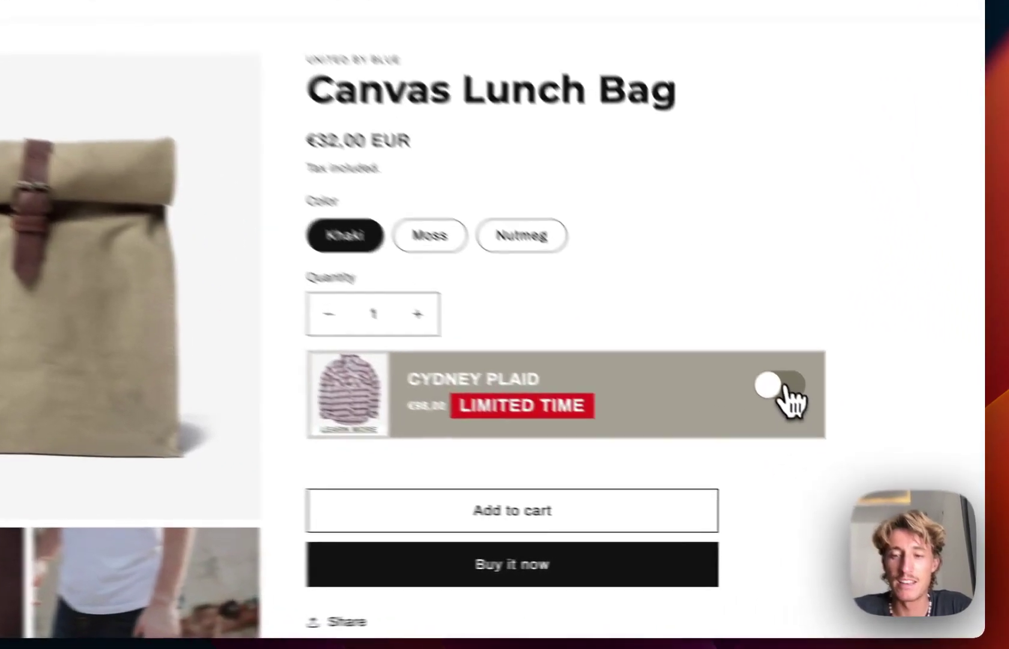
Step: Add the Canvas Lunch Bag with the Cydney Plaid upsell to the cart, check it, and return
{"action": "left_click", "coordinate": [838, 445]}
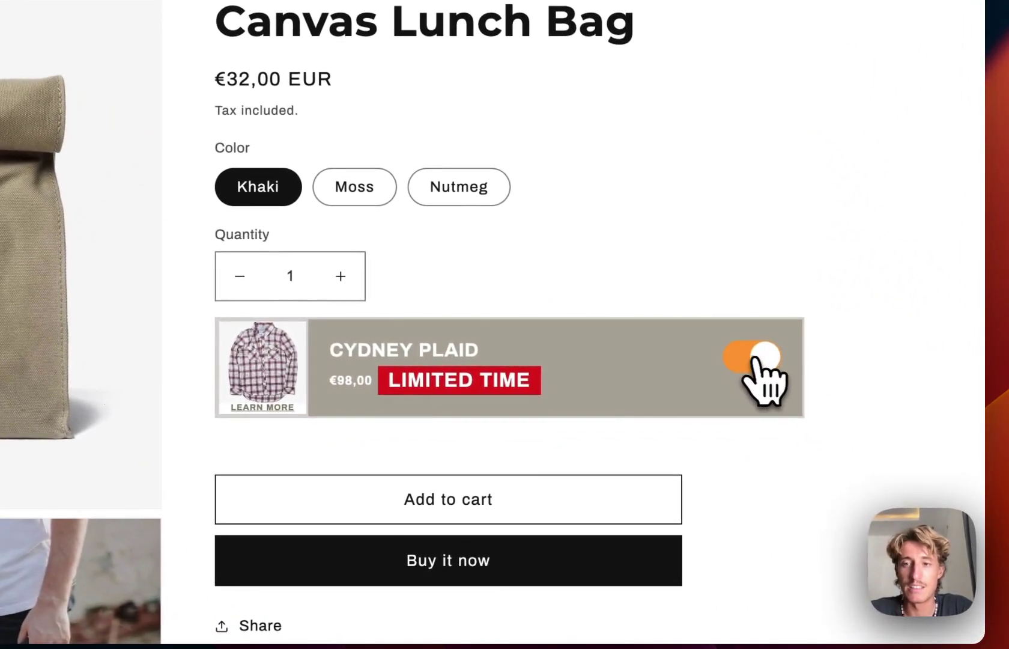
{"action": "left_click", "coordinate": [483, 489]}
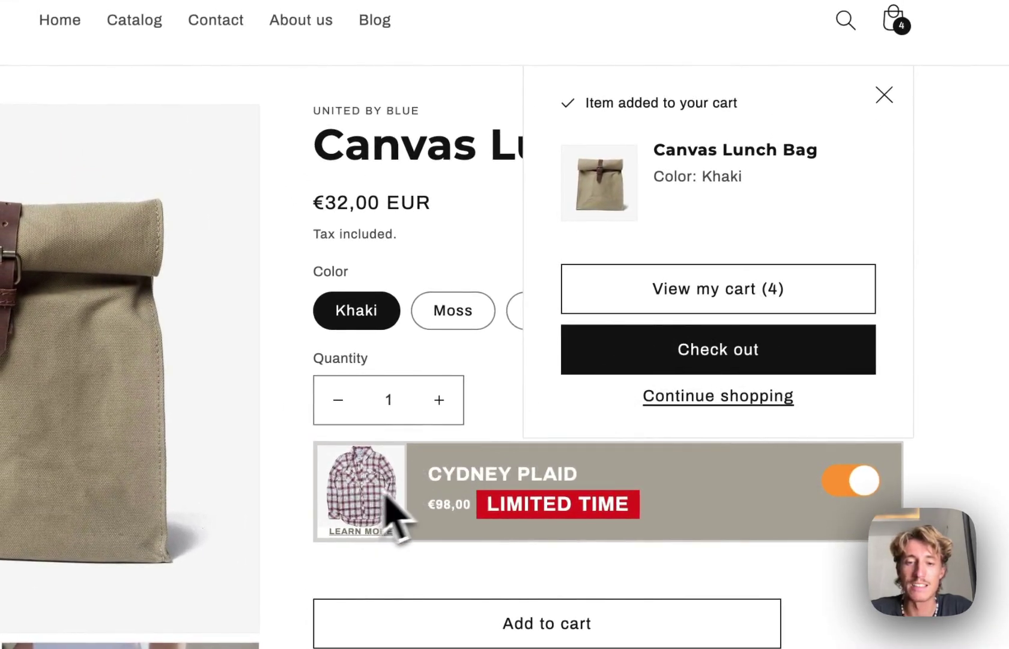
{"action": "left_click", "coordinate": [734, 293]}
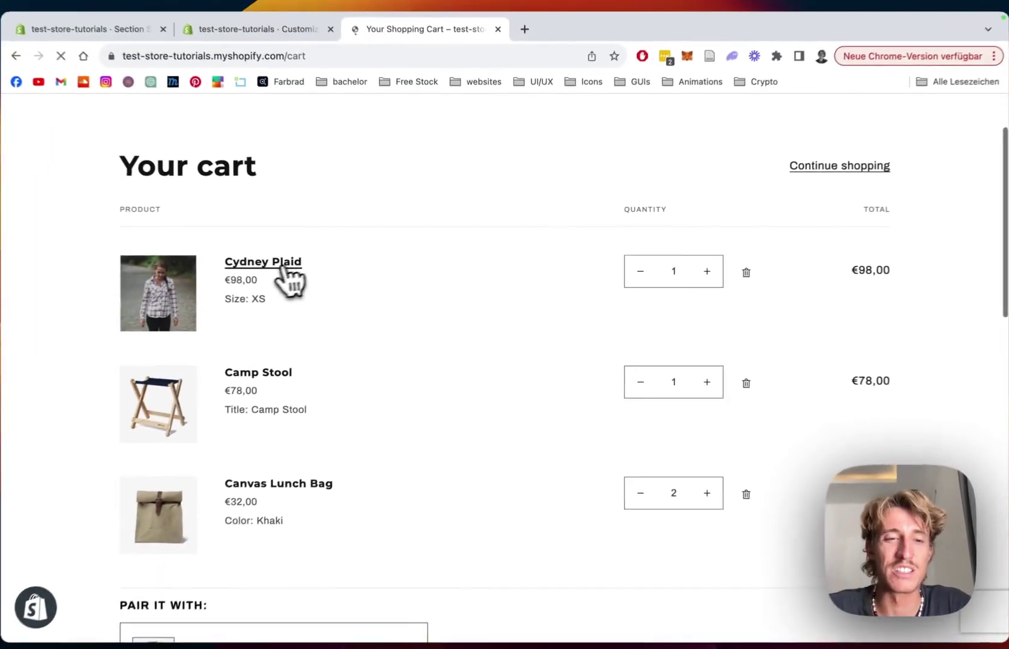
{"action": "left_click_drag", "start_coordinate": [282, 262], "coordinate": [667, 347]}
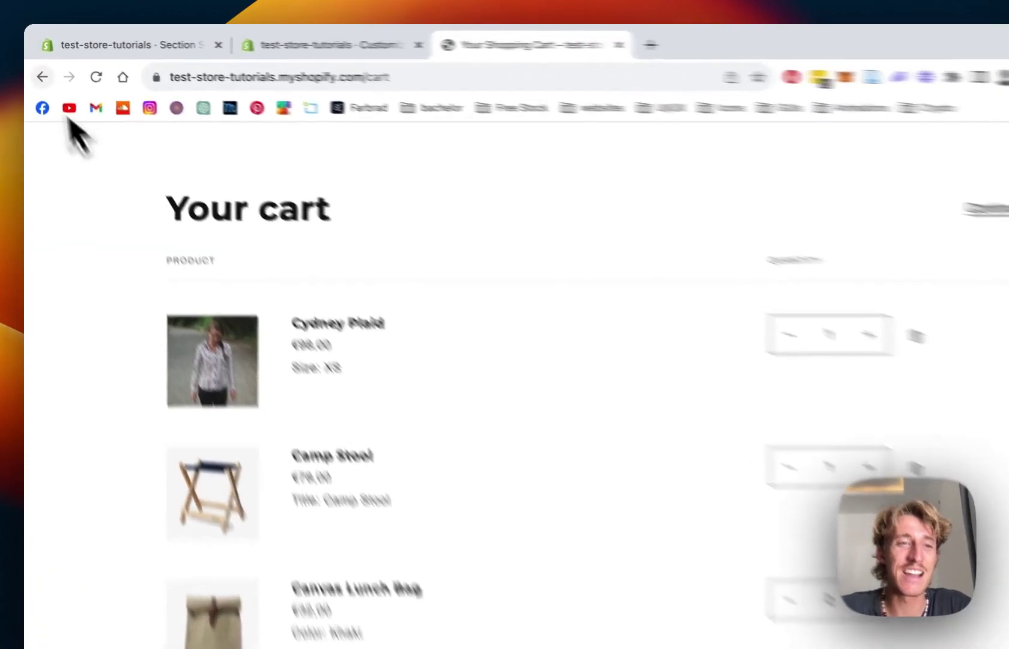
{"action": "left_click", "coordinate": [38, 66]}
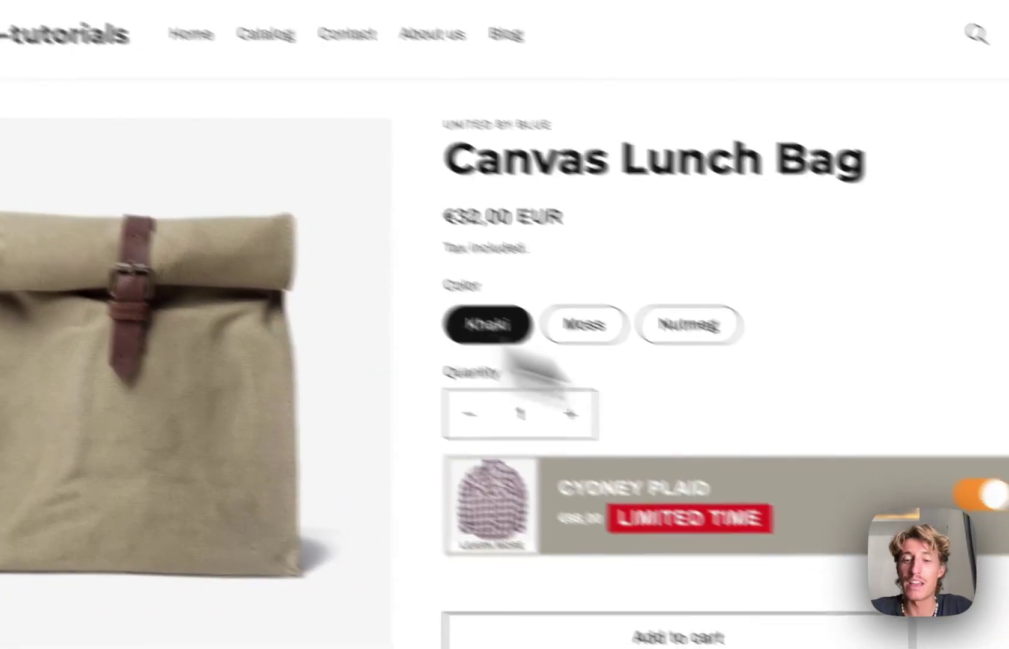